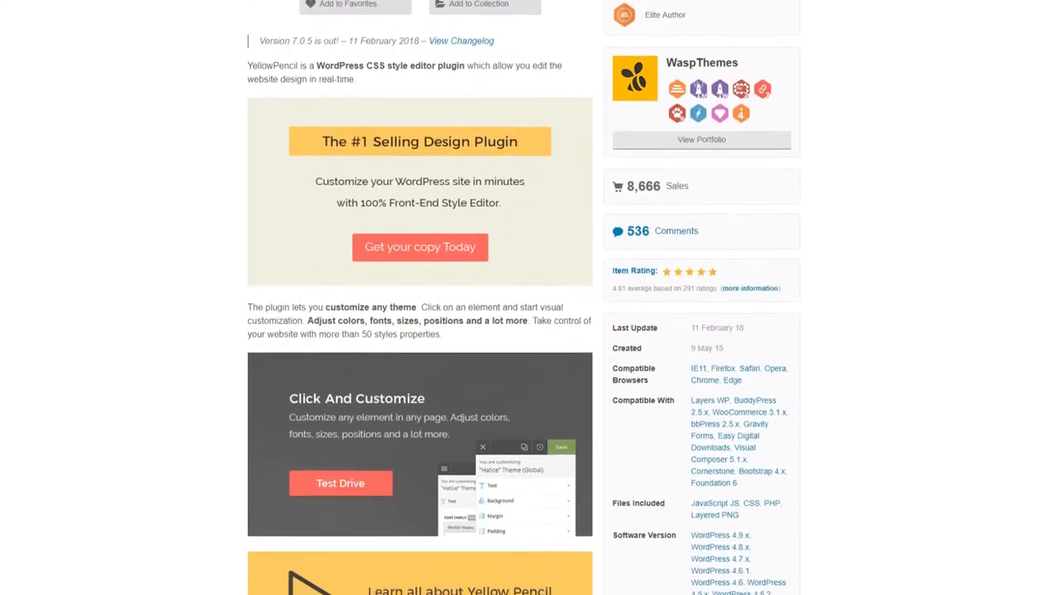
scroll(521, 297, down, 3)
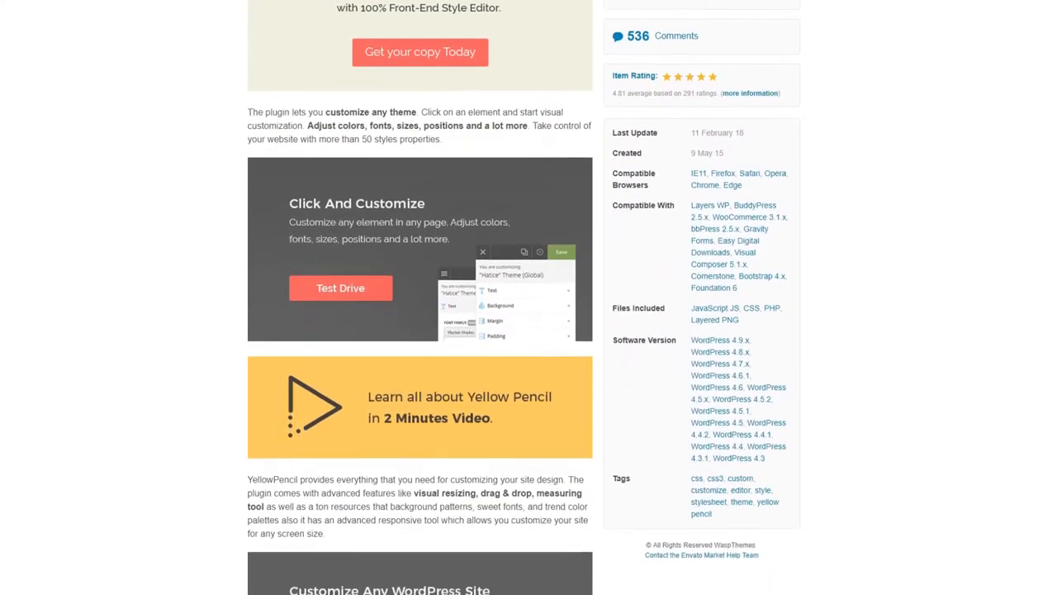
scroll(521, 297, down, 3)
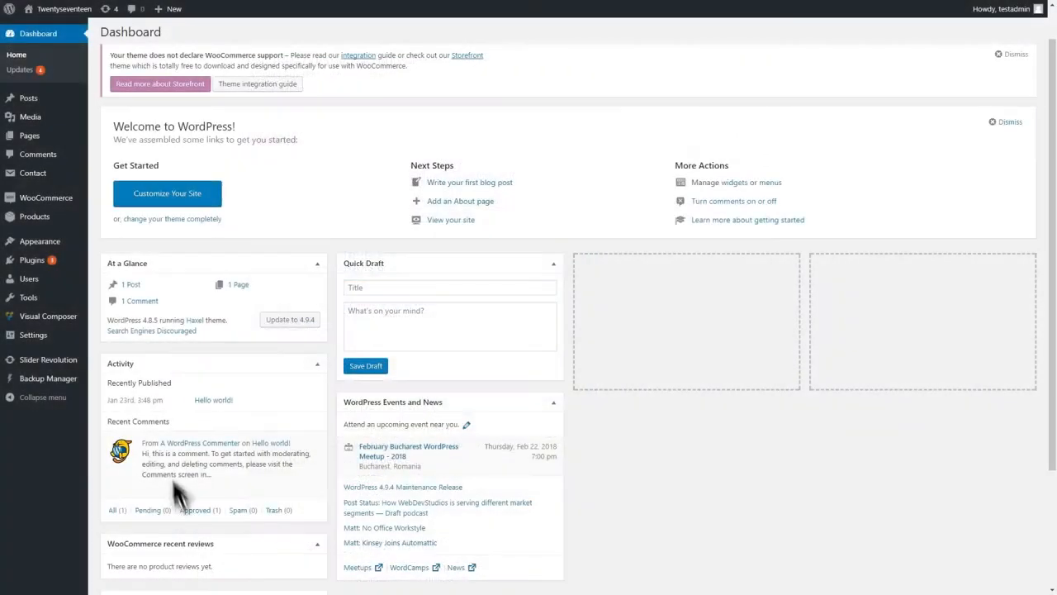
Upload the plugin archive waspthemes-yellow-pencil.zip to the WordPress site and install it.
mouse_move(85, 261)
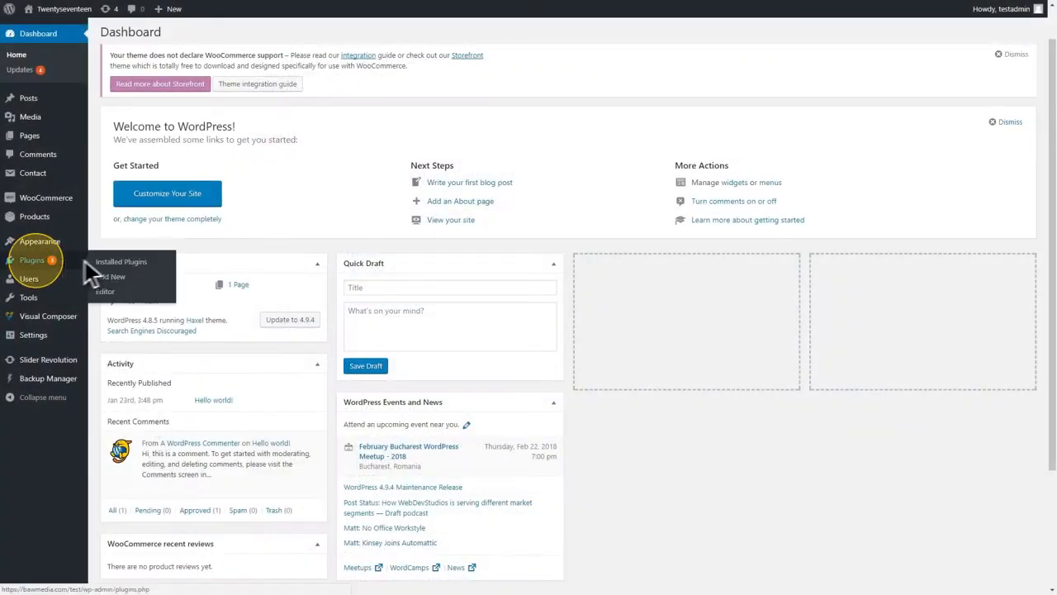
click(147, 255)
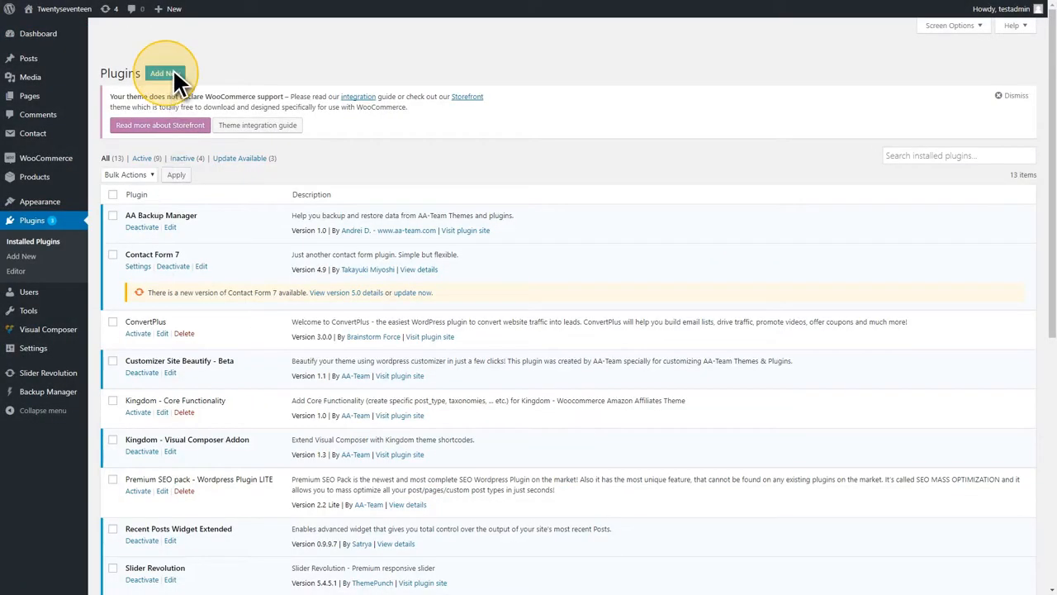
click(172, 71)
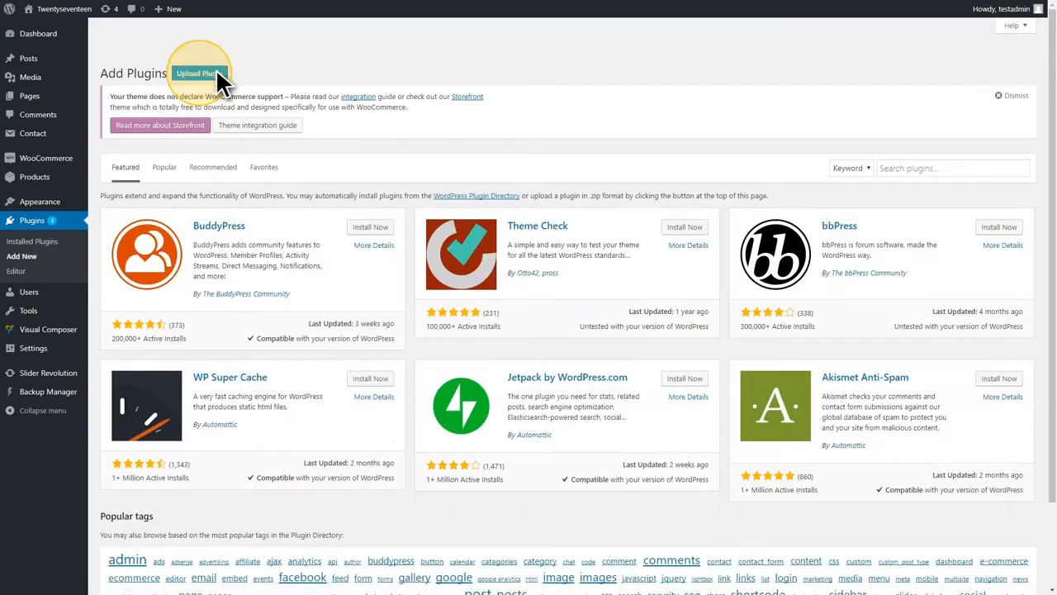
click(215, 72)
click(483, 236)
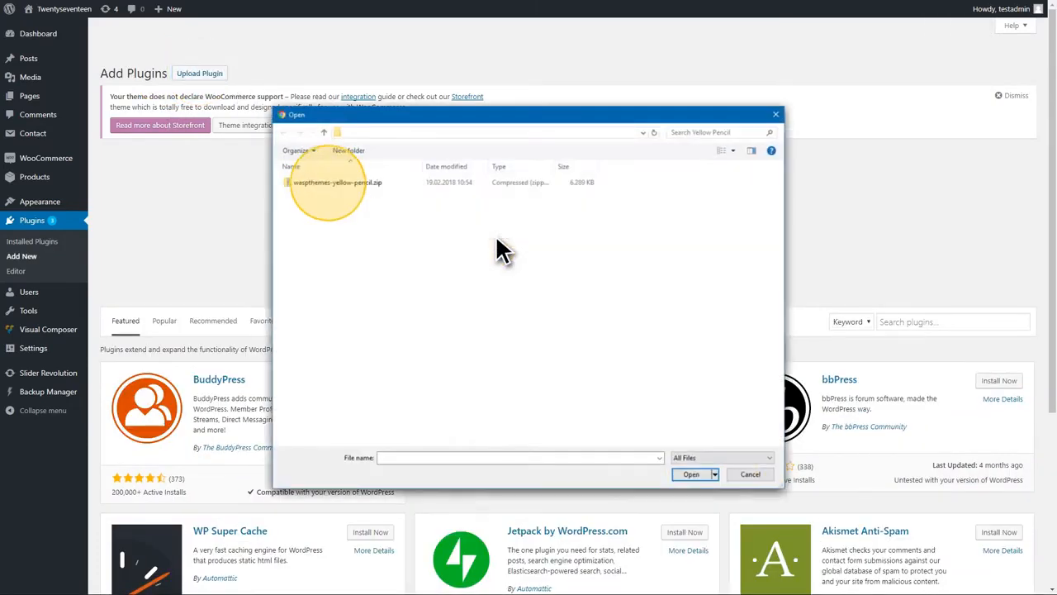
click(356, 182)
click(691, 473)
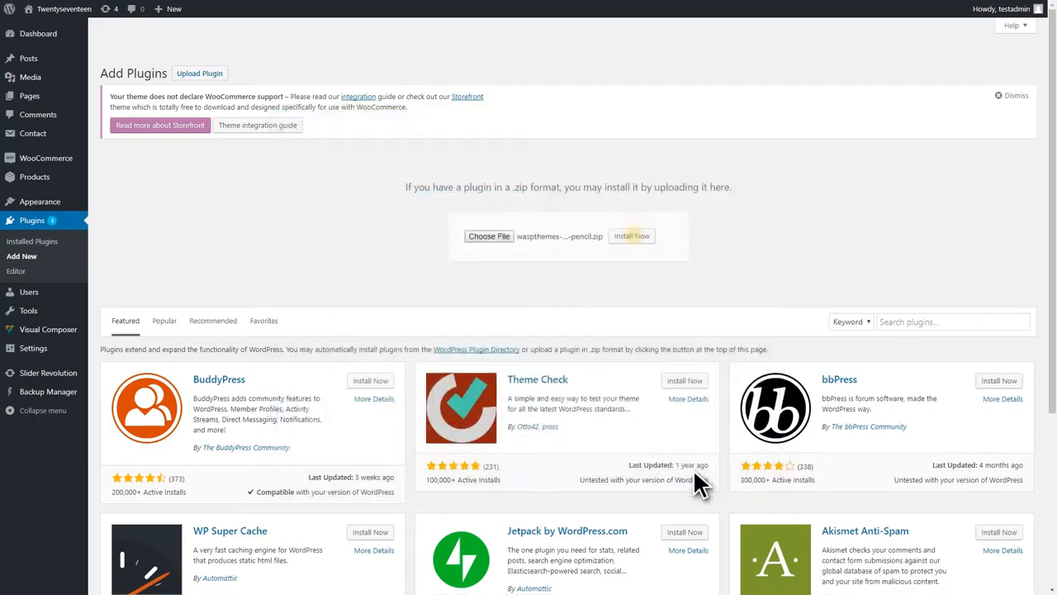
click(644, 235)
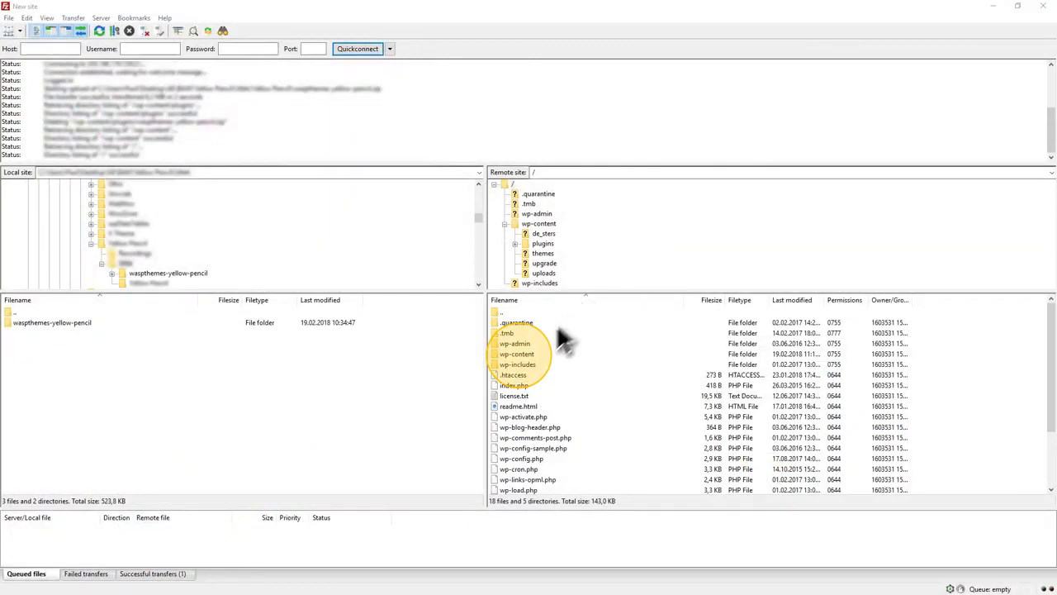
Switch to FileZilla, open the server's wp-content/plugins folder and select the local waspthemes-yellow-pencil folder for upload.
double_click(528, 354)
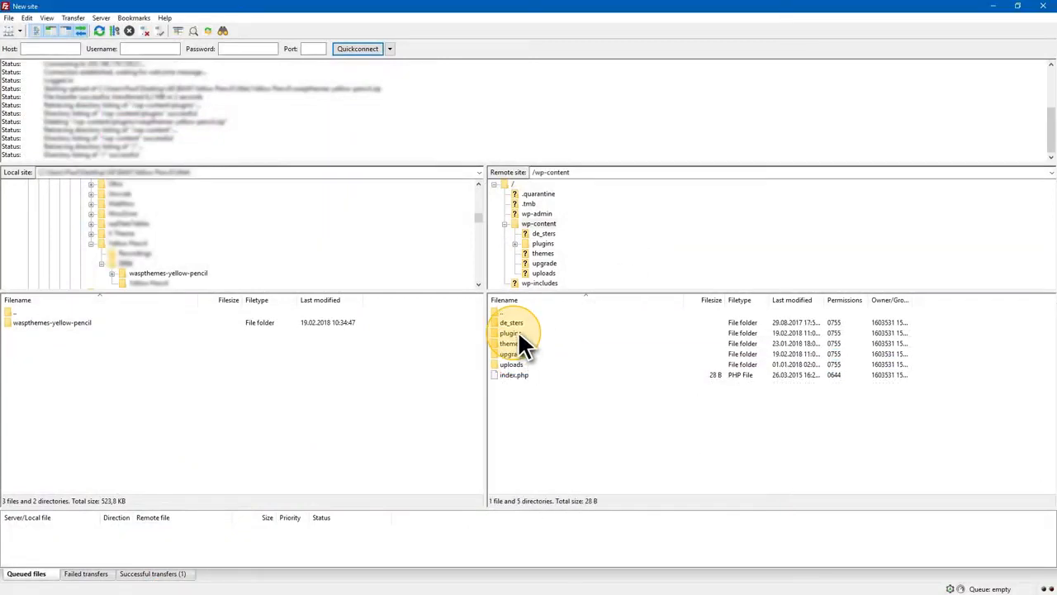
double_click(518, 330)
click(54, 322)
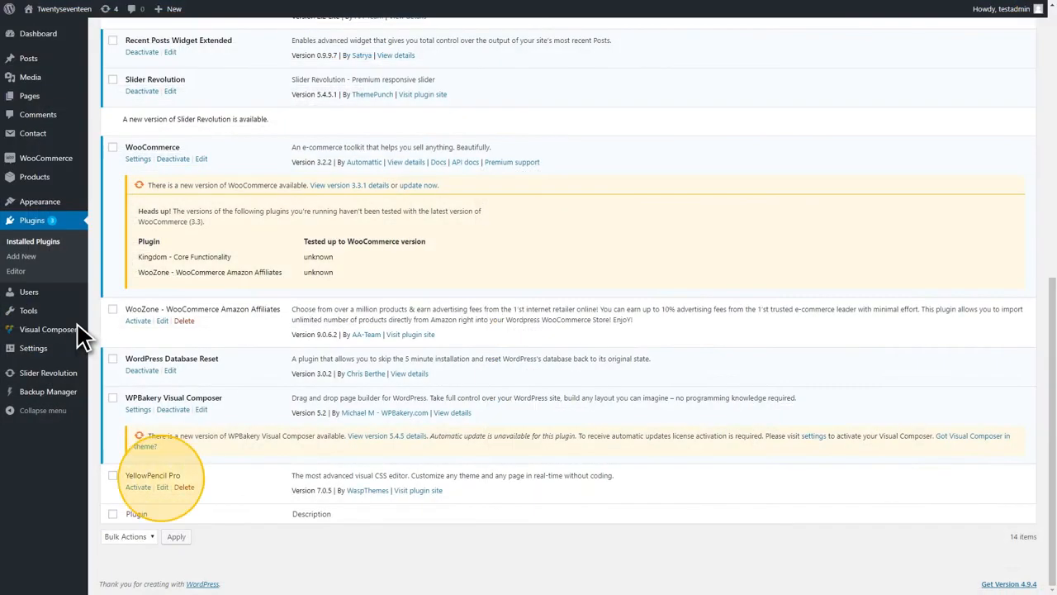
Switch to the WordPress site's installed plugins and activate YellowPencil Pro.
click(137, 486)
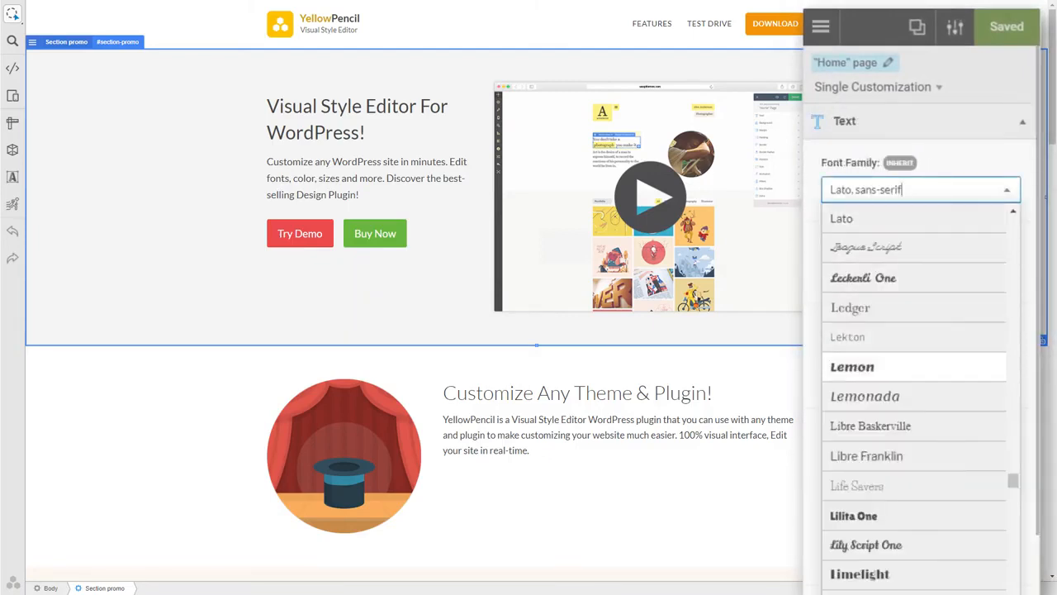
Browse the available font families for the promo section's text.
scroll(914, 363, down, 8)
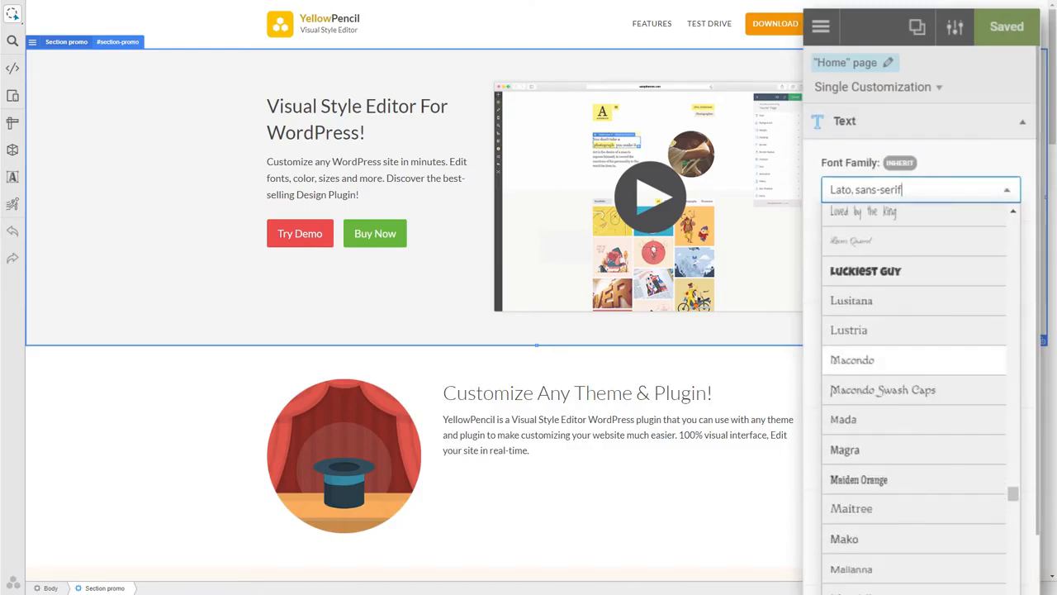
scroll(914, 363, down, 9)
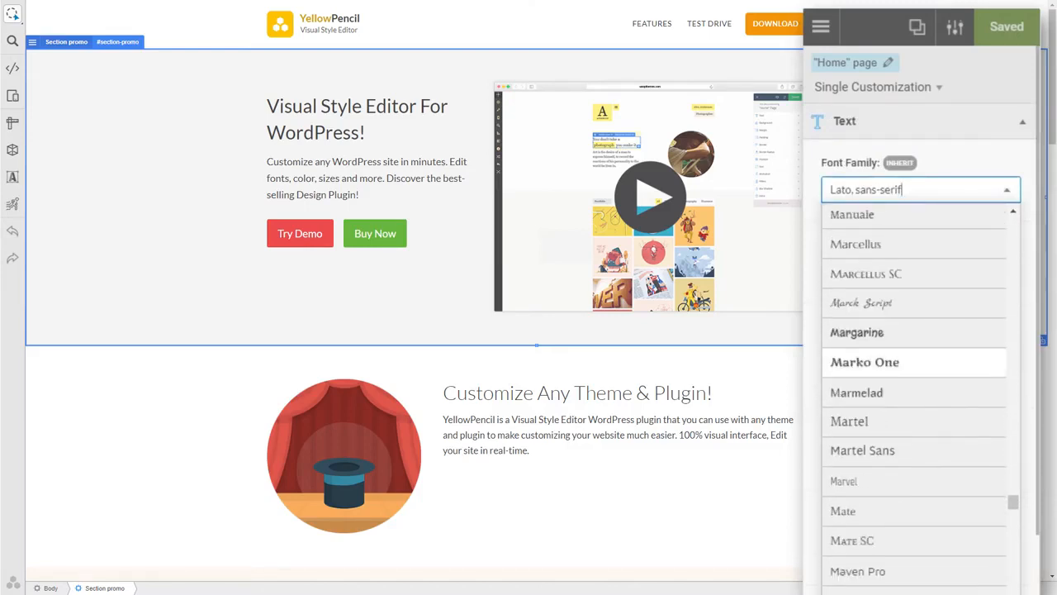
scroll(915, 363, down, 10)
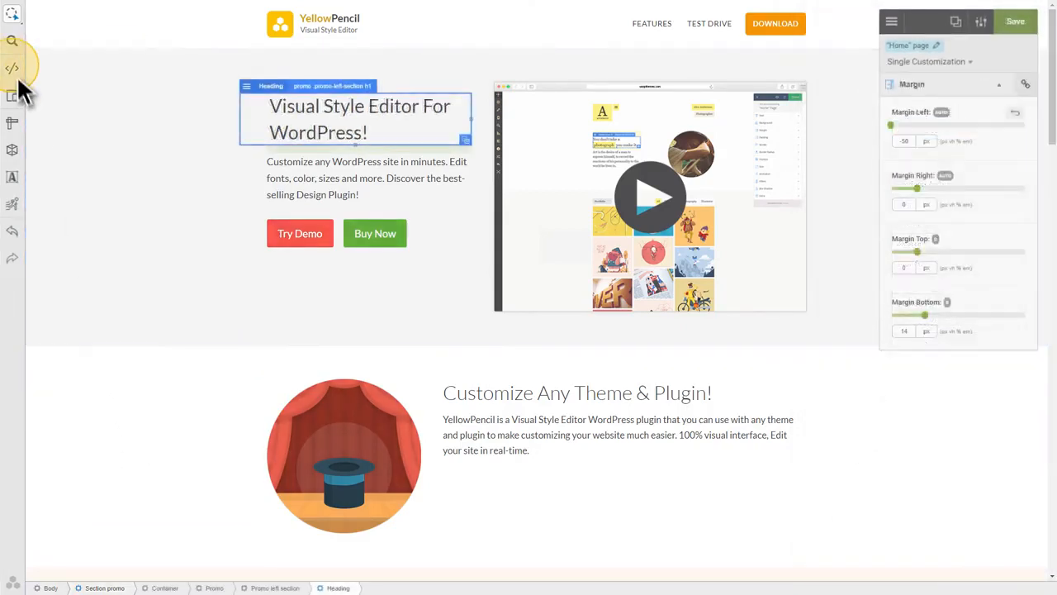
Open the CSS code editor with the promo heading selected.
click(14, 69)
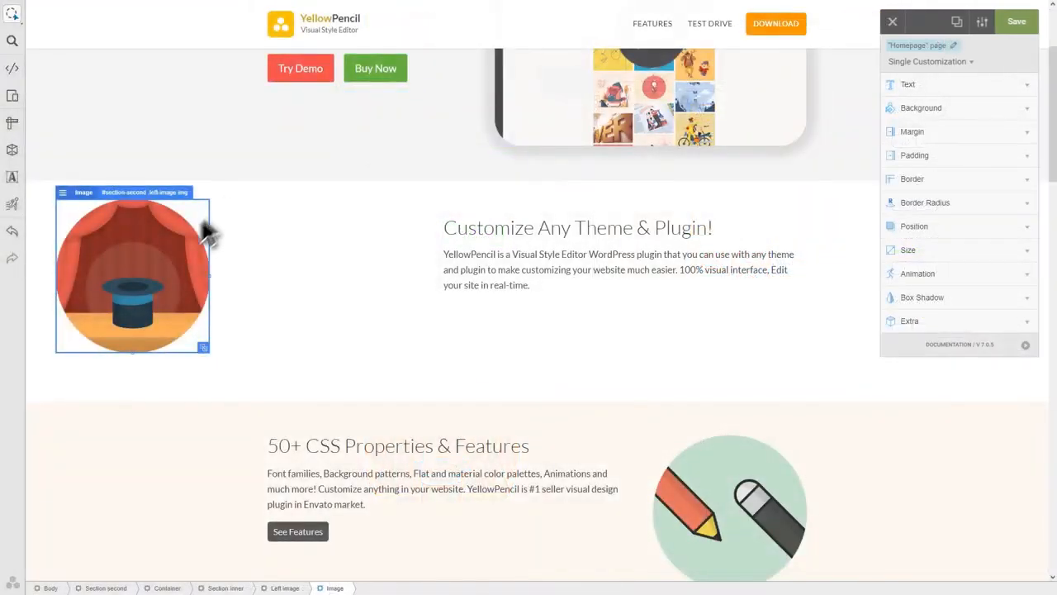
Move the round magic-hat image next to the "Customize Any Theme & Plugin!" text and reduce its width.
drag(207, 229, 355, 307)
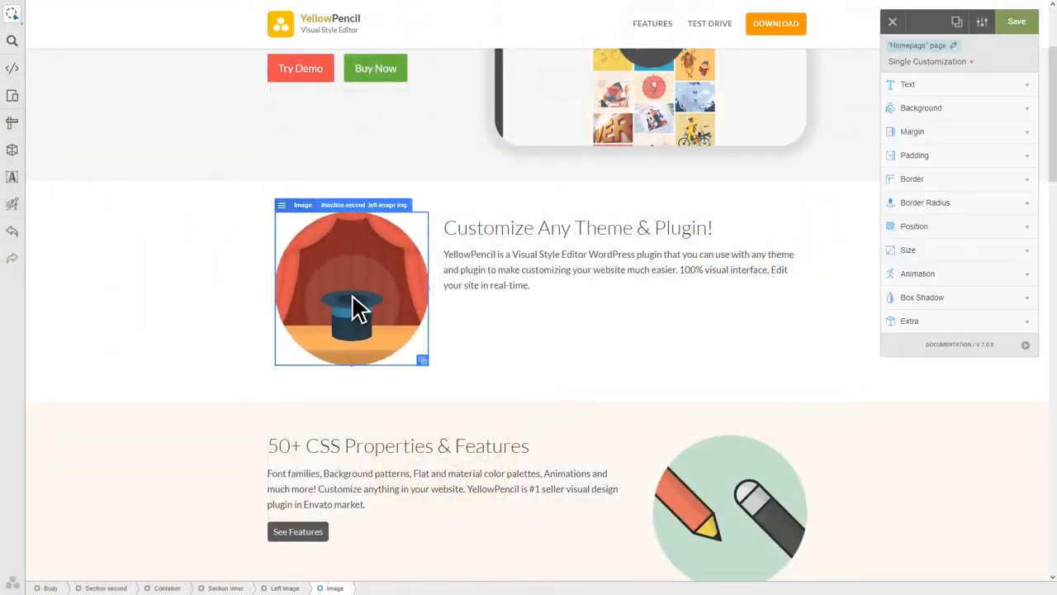
drag(427, 285, 392, 284)
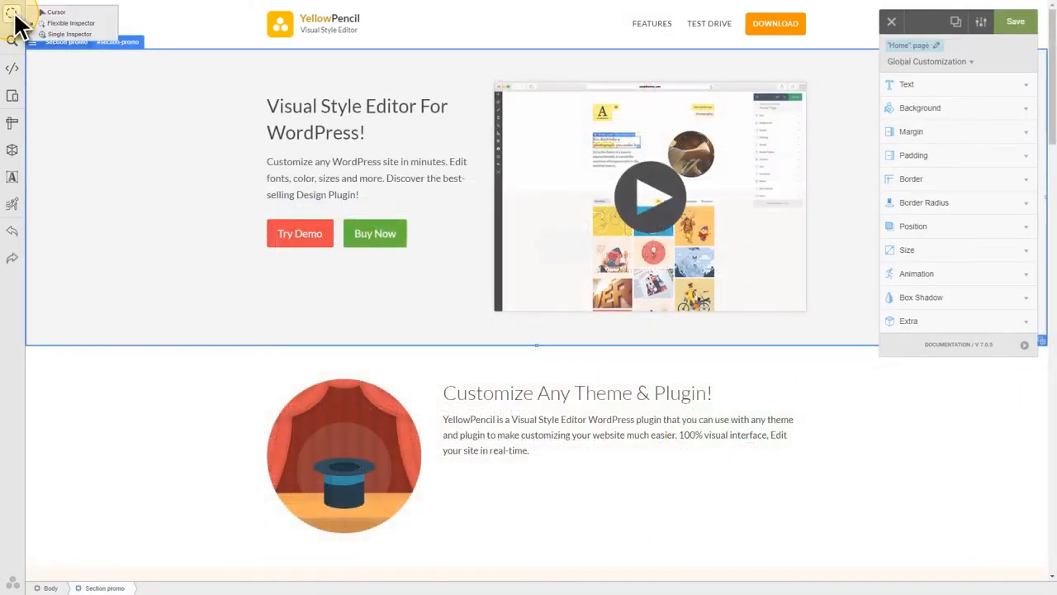
Choose the Flexible Inspector and select the header menu links together through FEATURES.
click(15, 17)
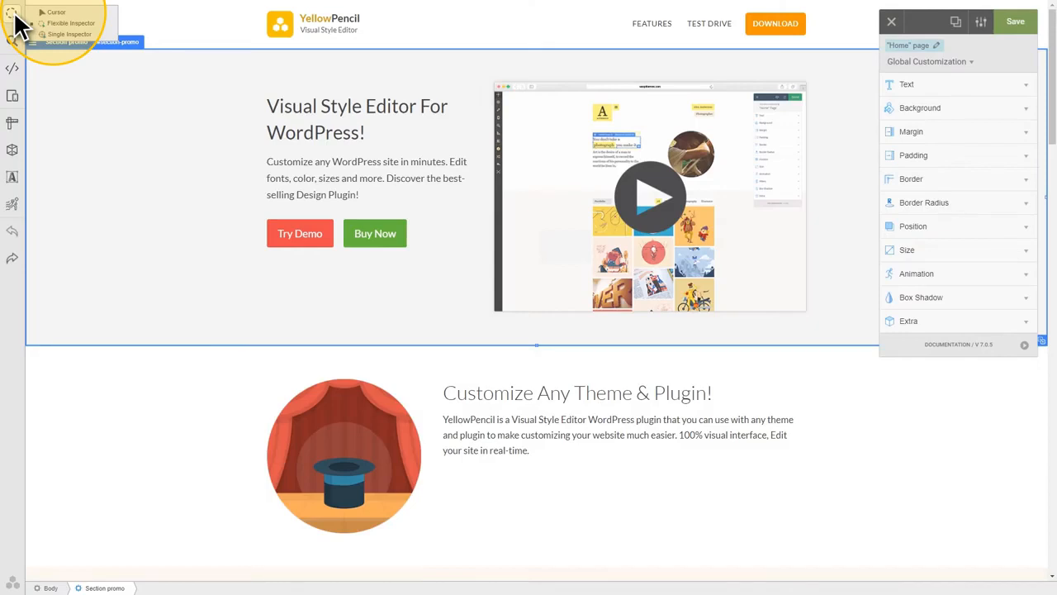
click(106, 15)
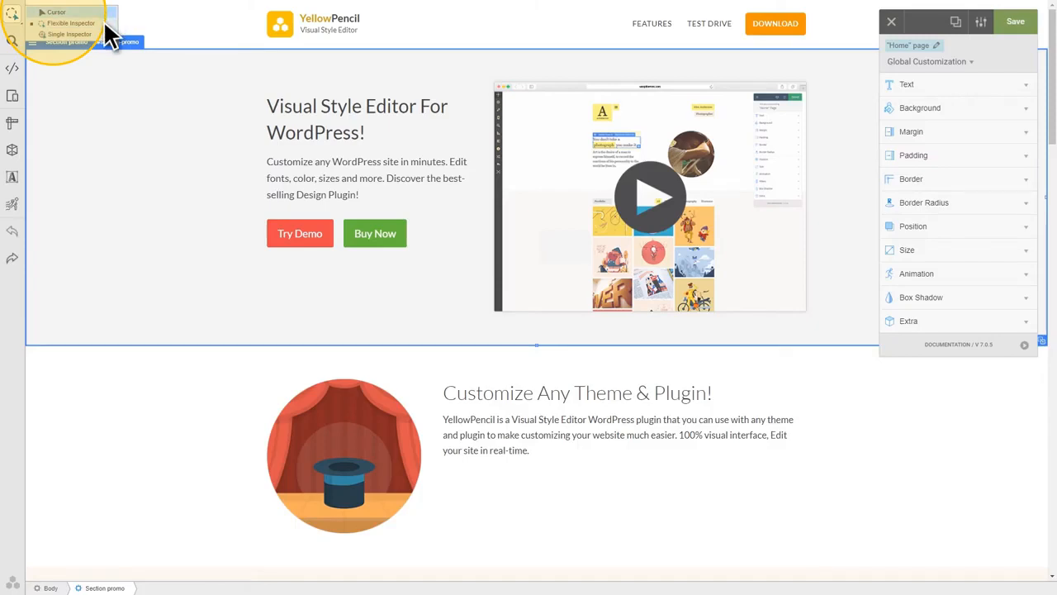
click(105, 24)
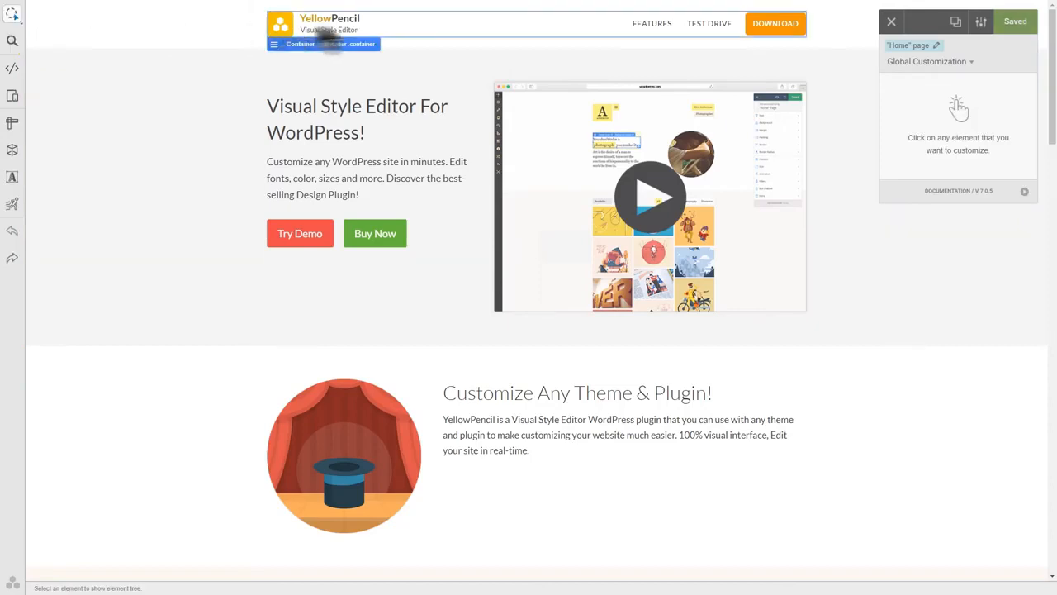
click(667, 22)
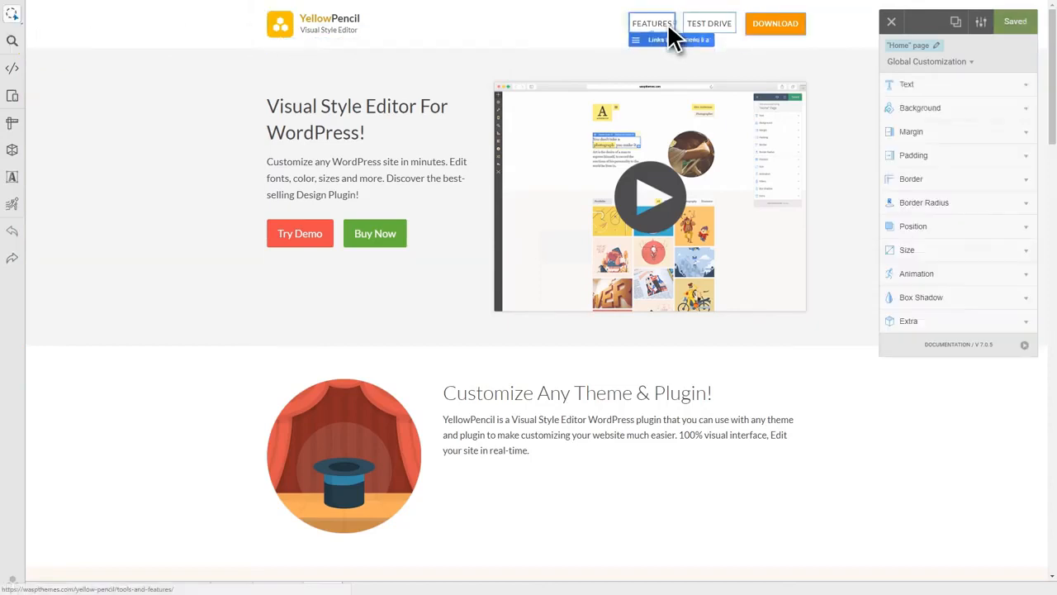
Switch to the Single Inspector and select the promo section on its own.
click(13, 13)
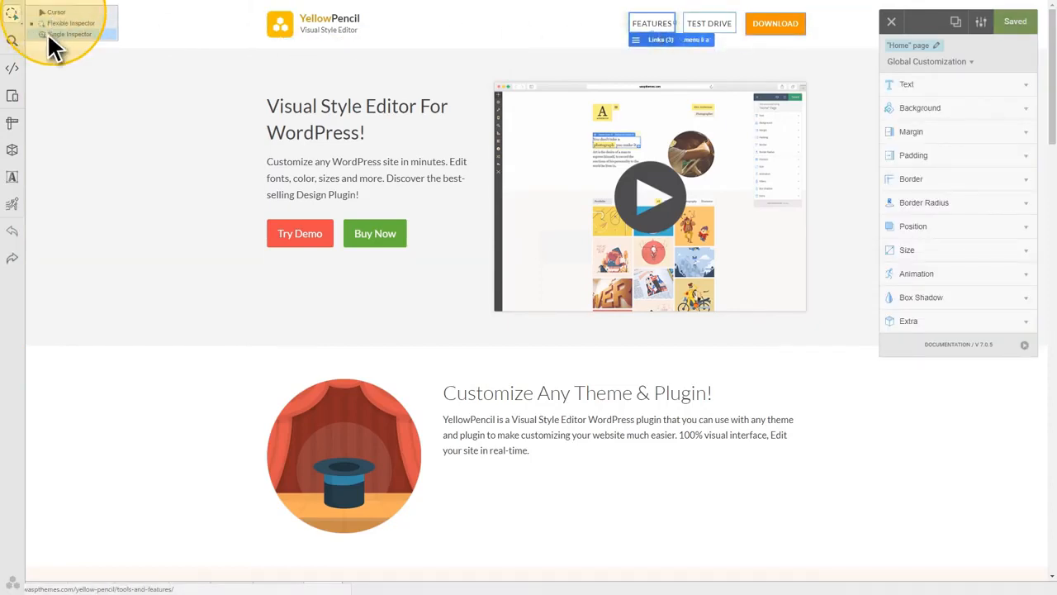
click(47, 33)
click(156, 159)
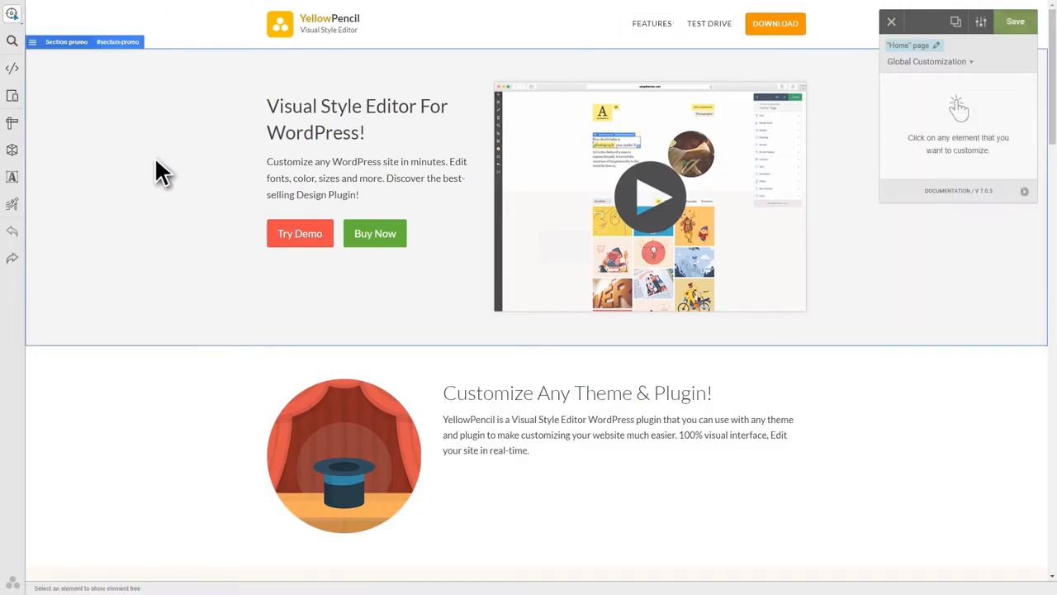
click(161, 172)
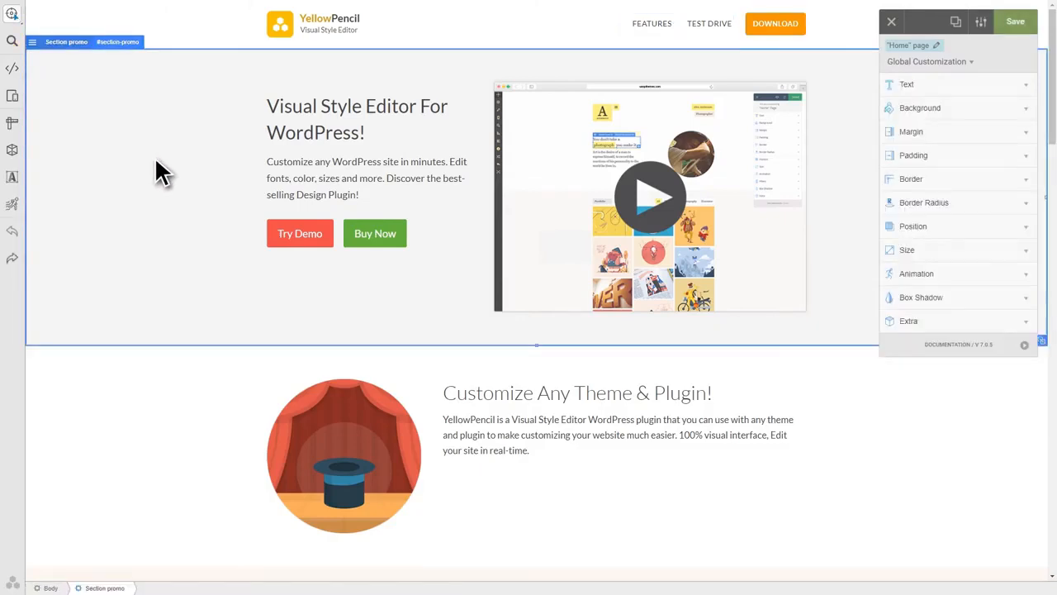
click(345, 195)
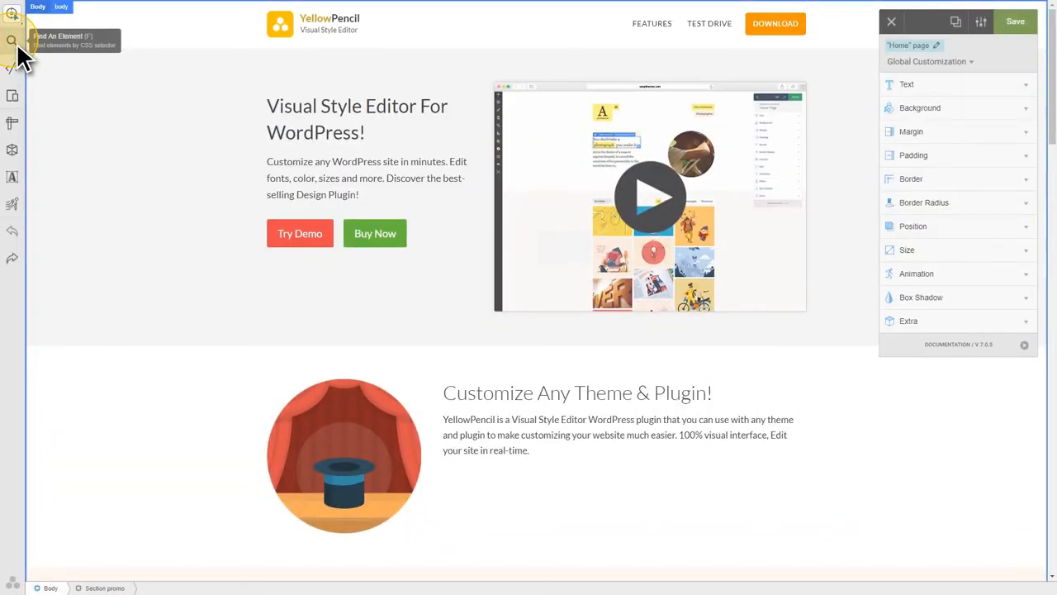
Search the page by CSS selector for "text", and replace the query with "f" to list matching selectors.
click(17, 45)
text(tex)
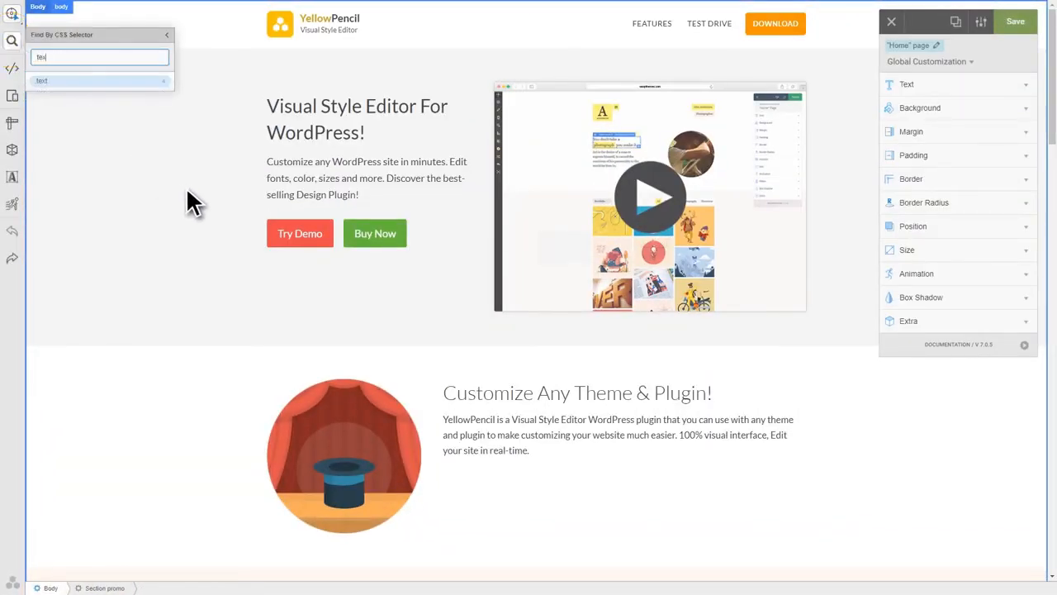
text(t)
key(BackSpace)
key(BackSpace)
key(BackSpace)
key(BackSpace)
text(f)
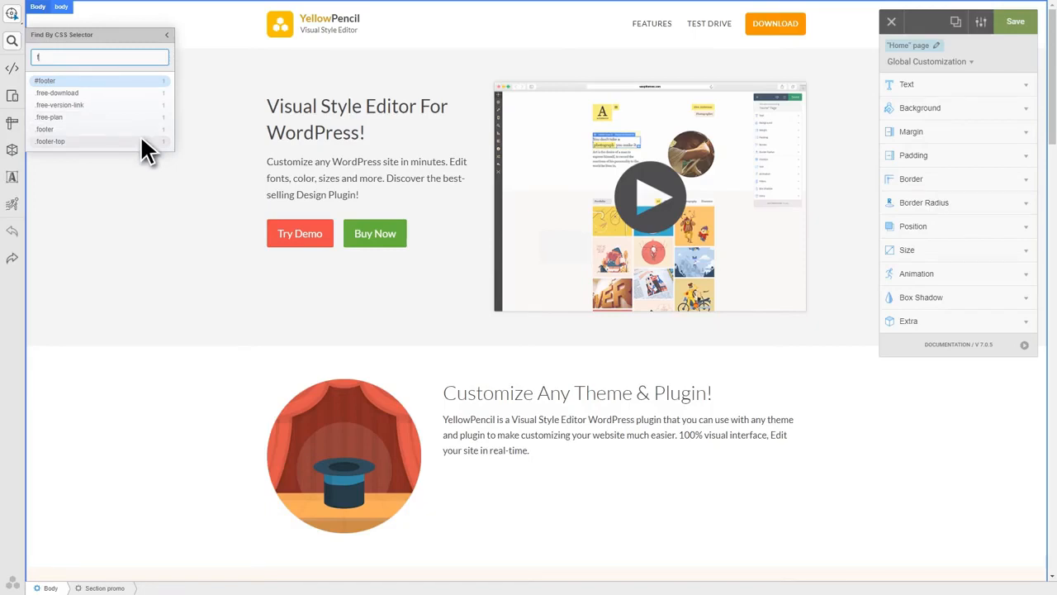
Open the CSS editor and select the paragraph under "Customize Any Theme & Plugin!" to view its rule.
click(18, 70)
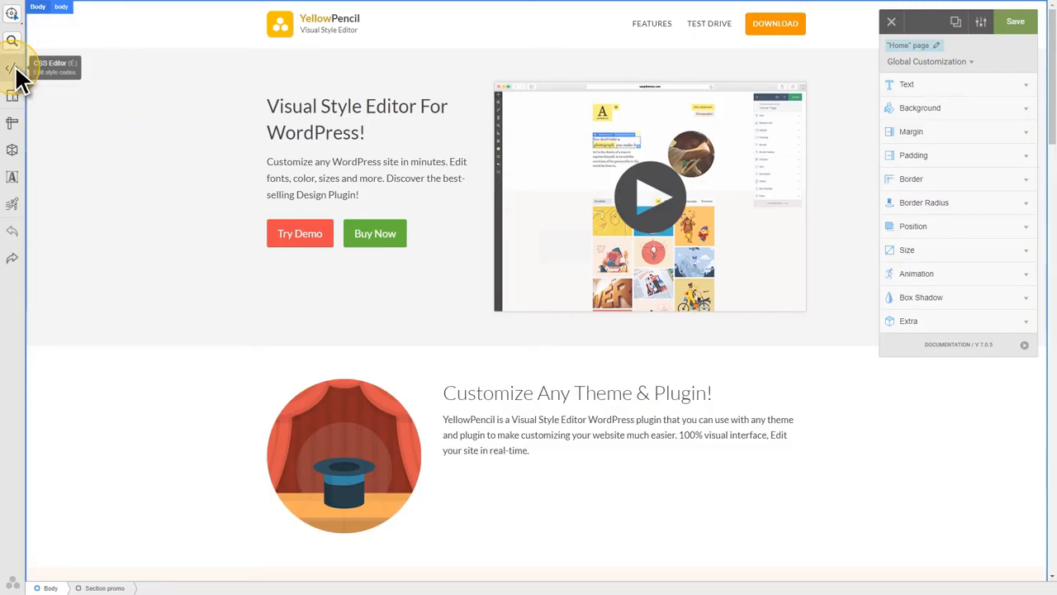
click(16, 69)
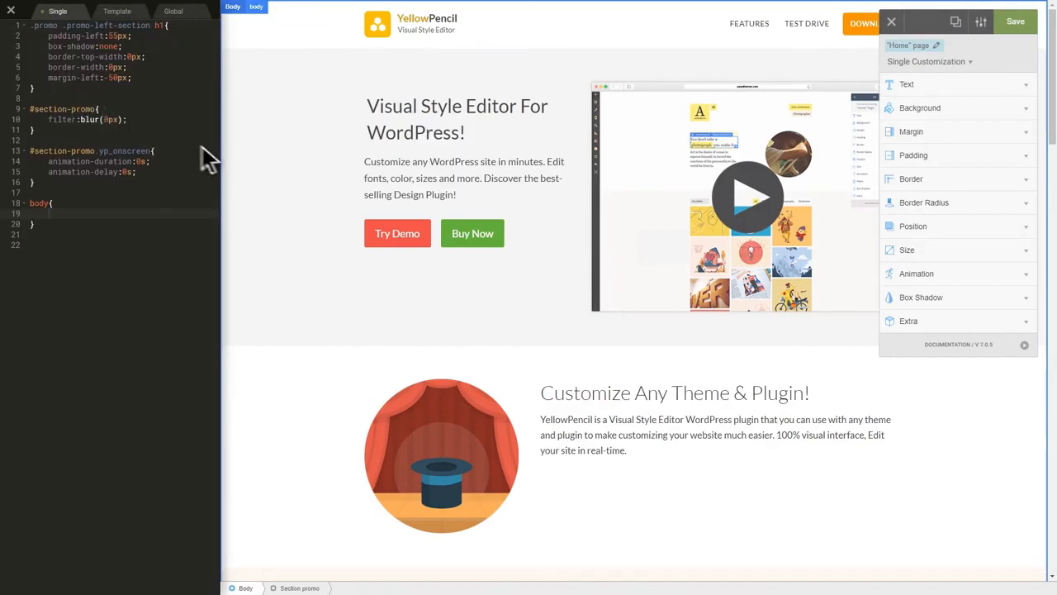
click(248, 159)
click(415, 386)
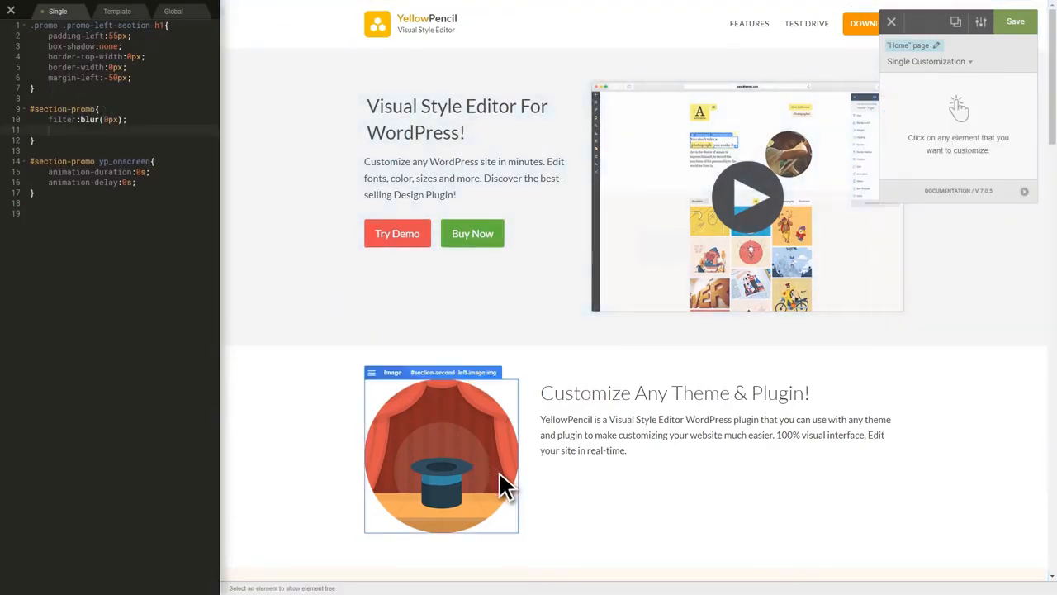
click(573, 432)
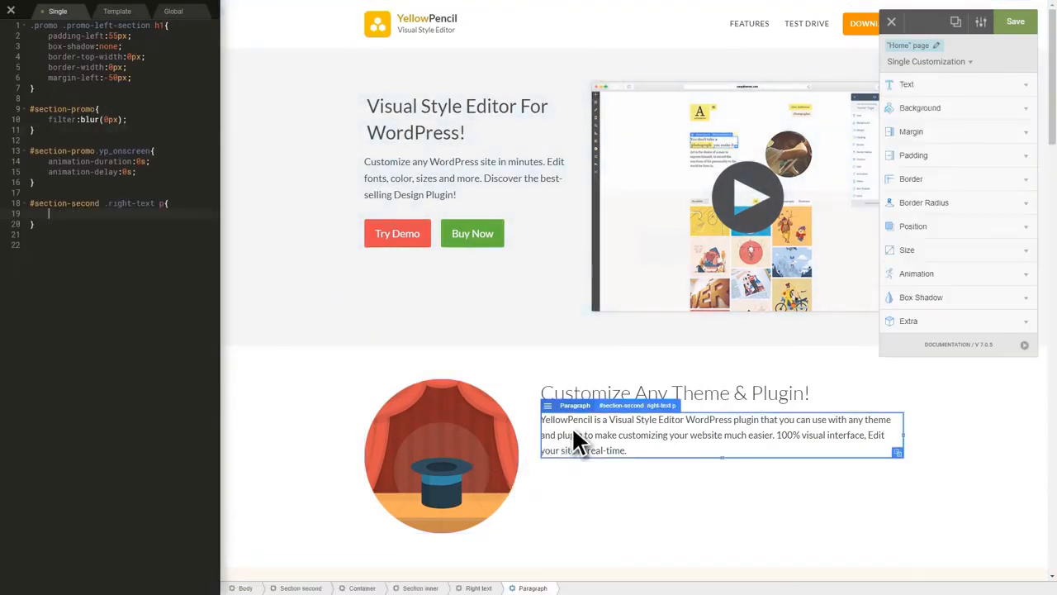
Select the paragraph below the promo heading to view its CSS rule, and close the CSS editor.
click(483, 223)
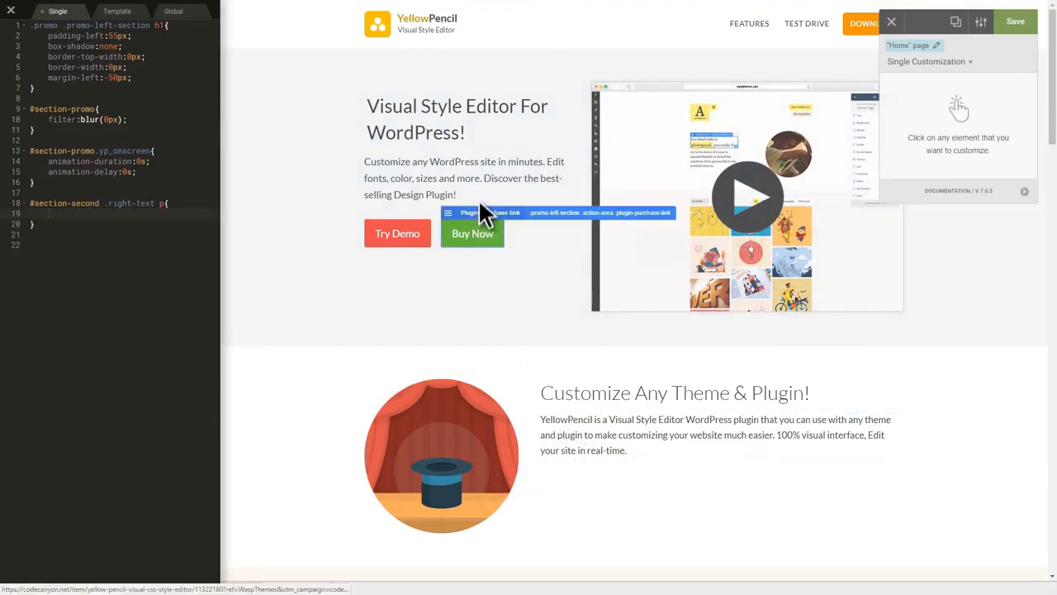
click(480, 184)
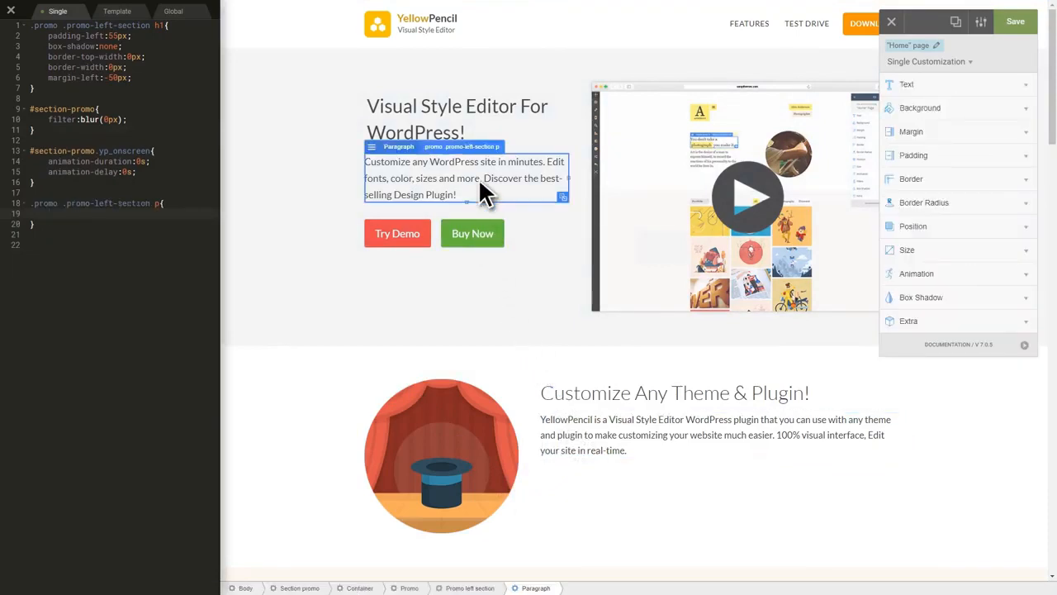
click(483, 122)
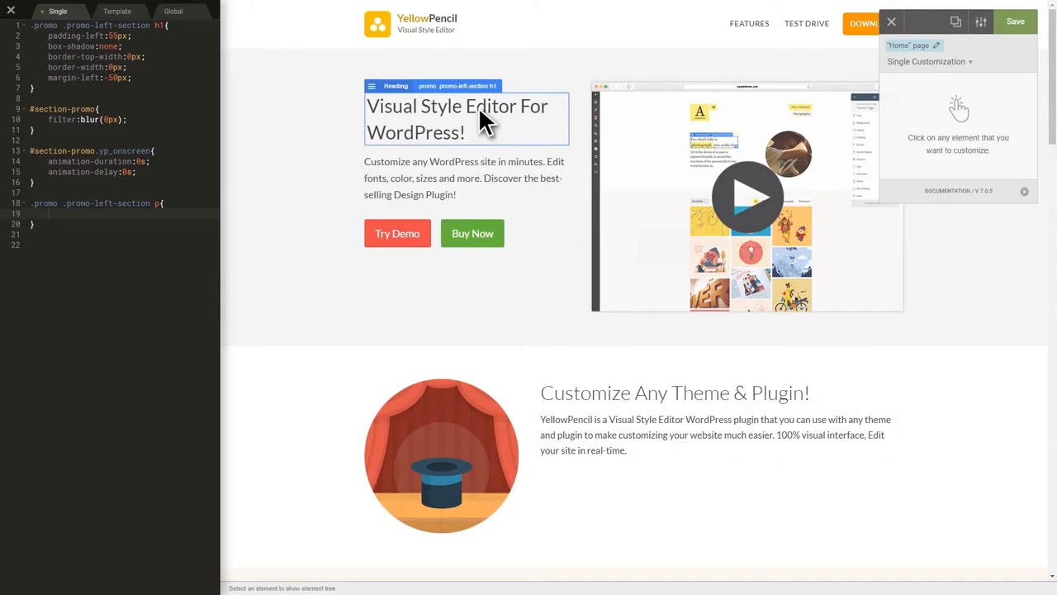
click(11, 10)
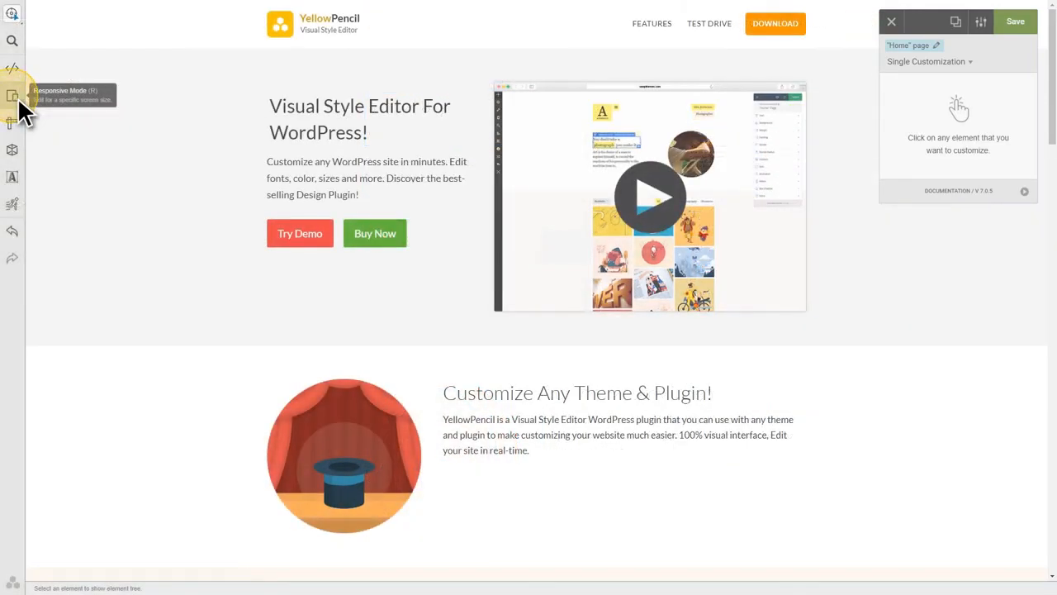
Preview the page in Responsive Mode at about 1606 px and about 810 px wide, and activate the Measuring Tool.
click(12, 95)
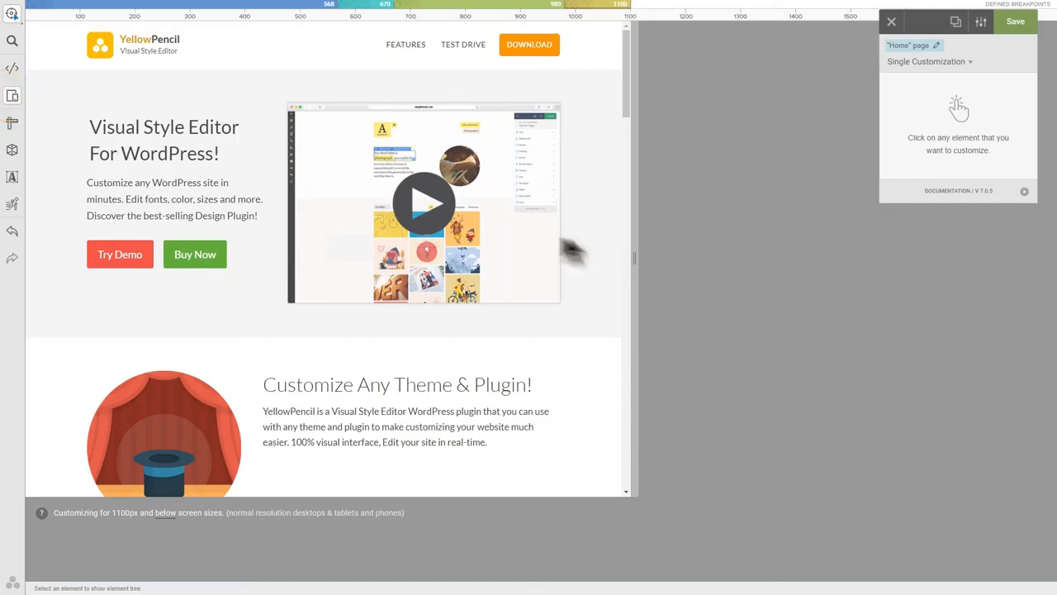
drag(637, 259, 484, 259)
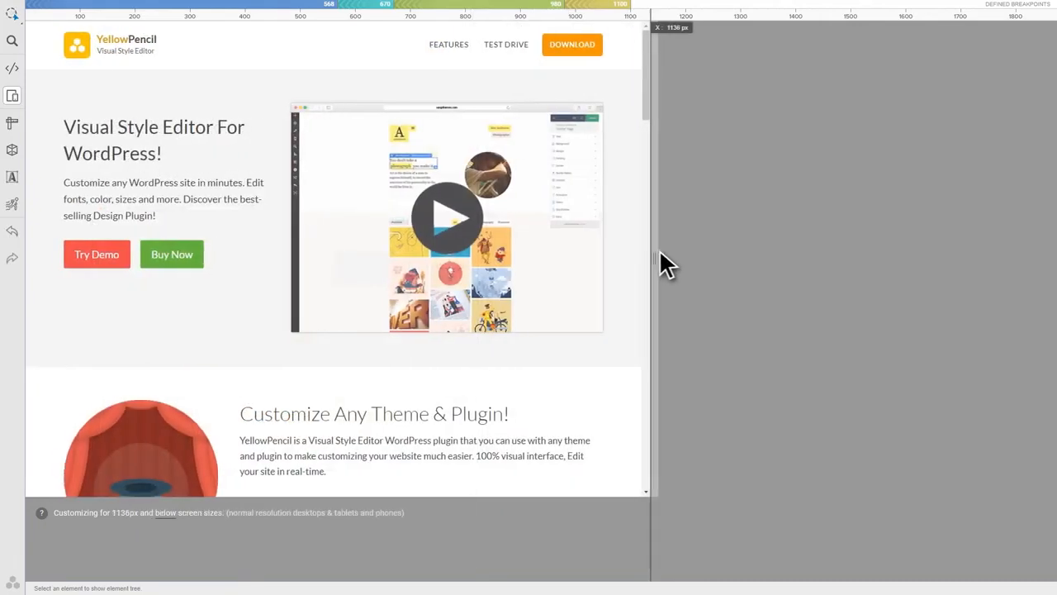
drag(663, 255, 914, 266)
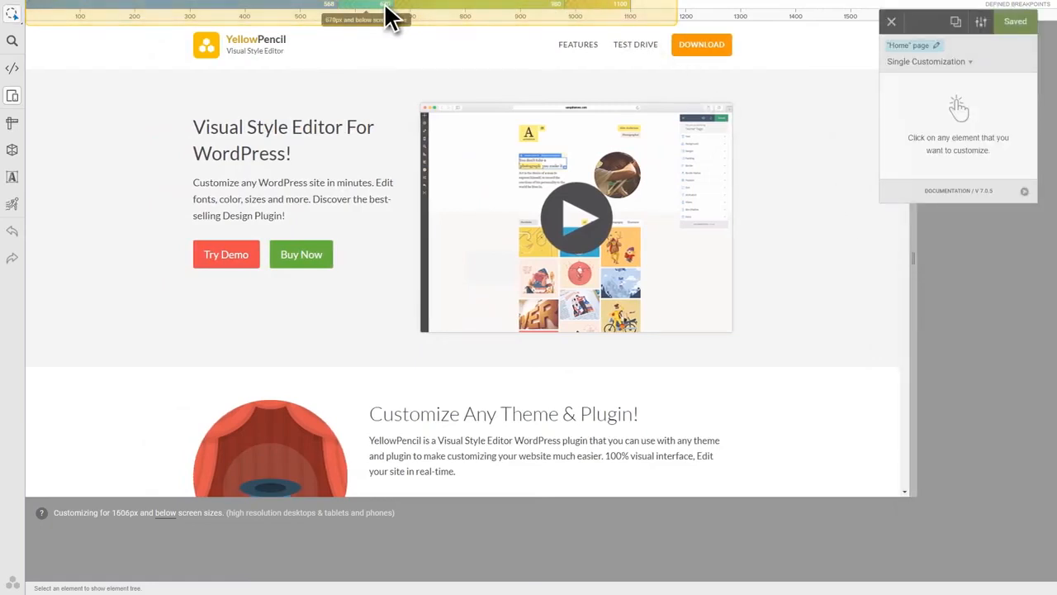
drag(913, 268, 632, 266)
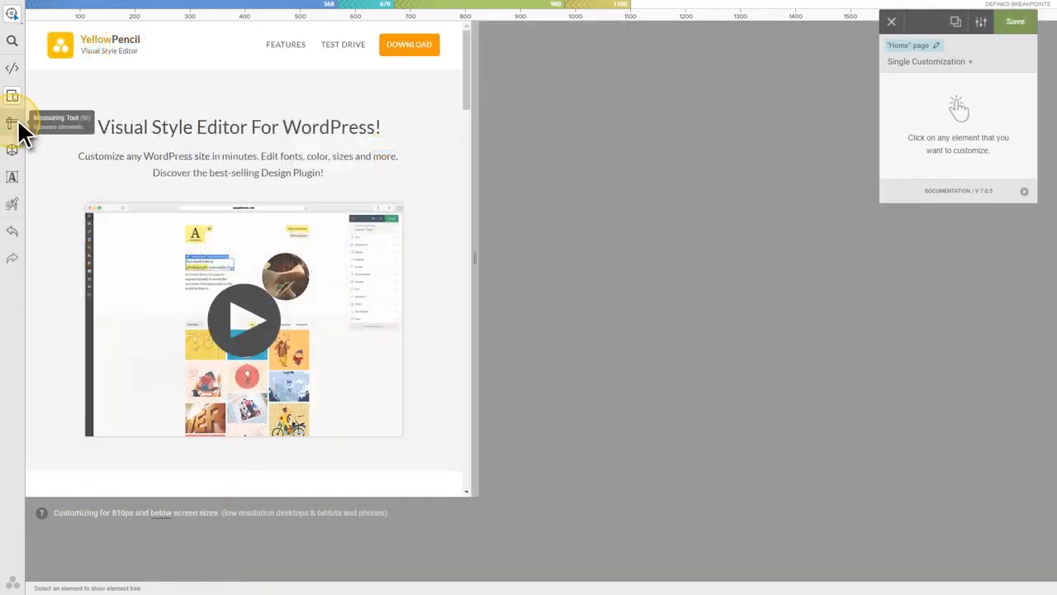
click(13, 123)
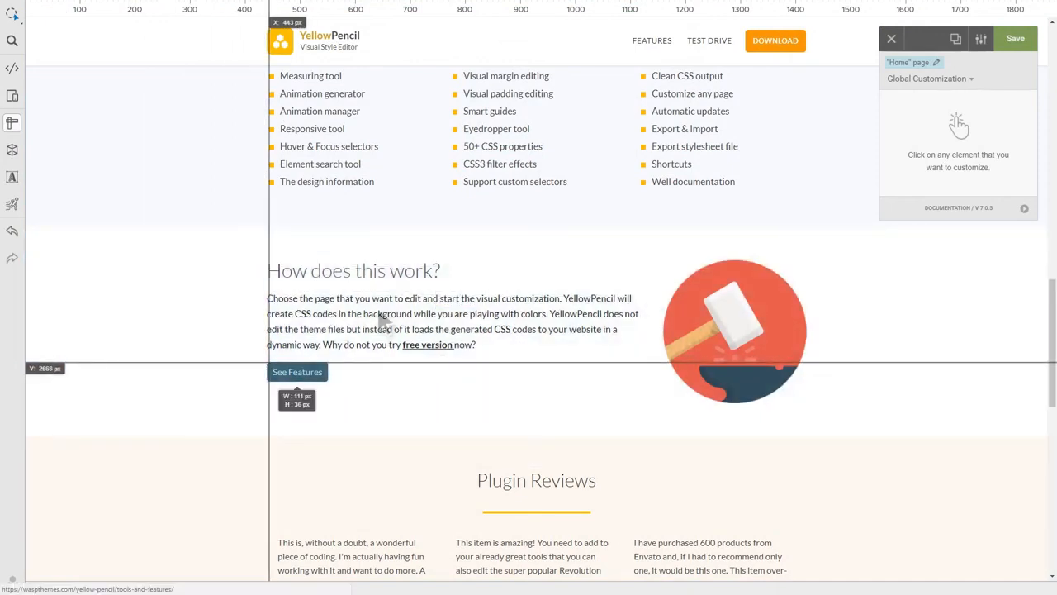
In the wireframe view, move the promo's text section and the magic hat image rightwards into line with the page container.
click(18, 151)
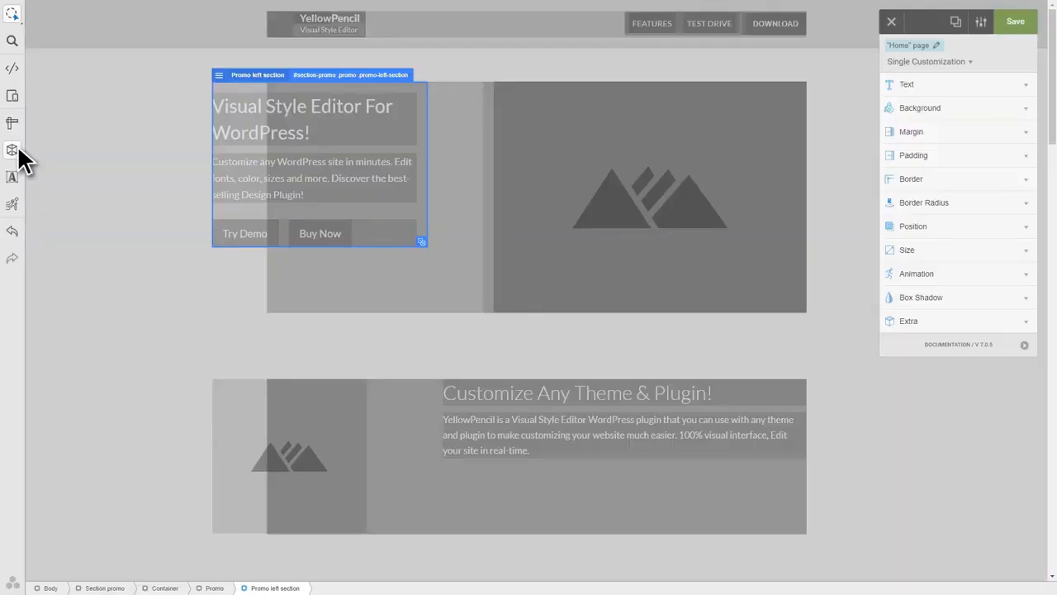
drag(330, 126, 397, 130)
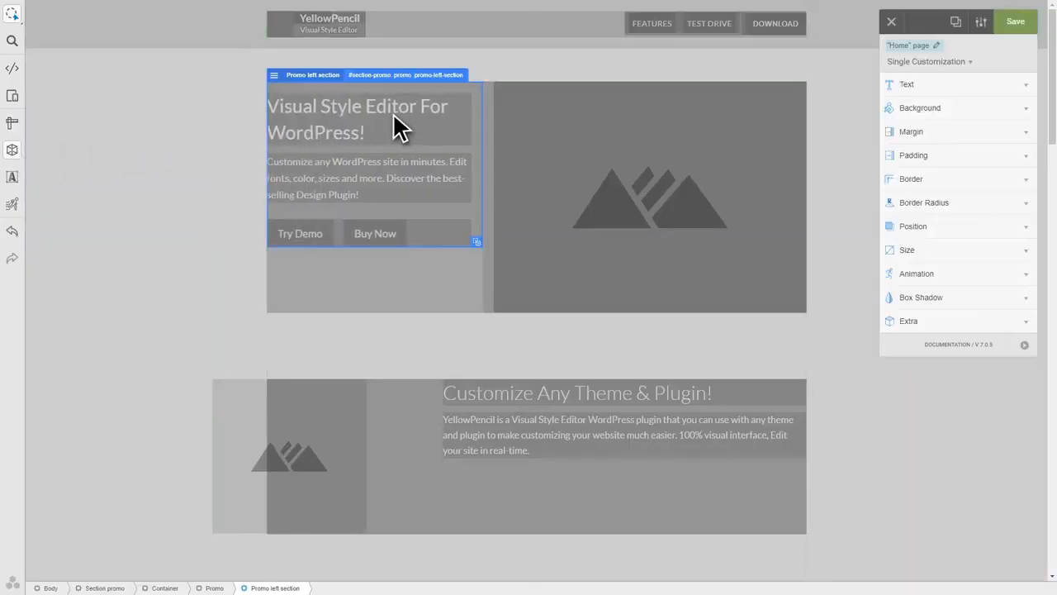
click(327, 468)
drag(327, 468, 381, 467)
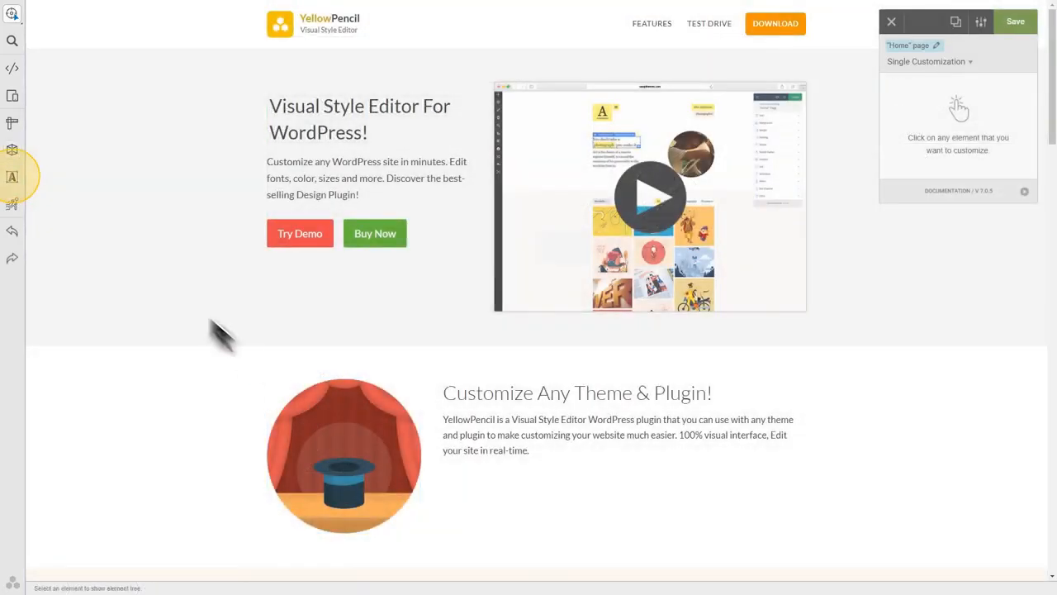
Open the design information and examine the page's typography, colour scheme and advanced list of dimensions and ids.
click(15, 179)
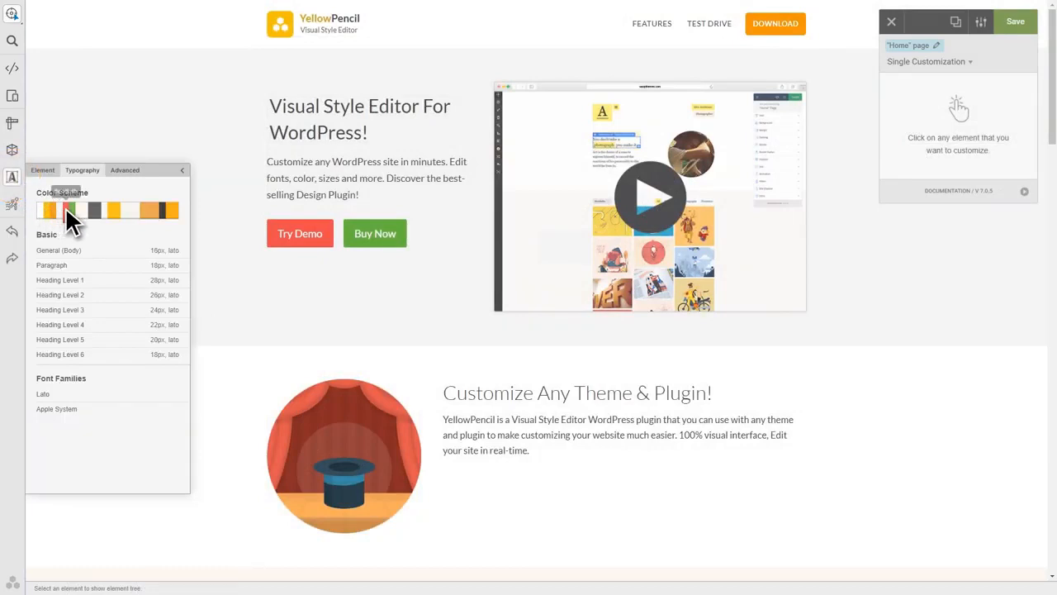
click(128, 170)
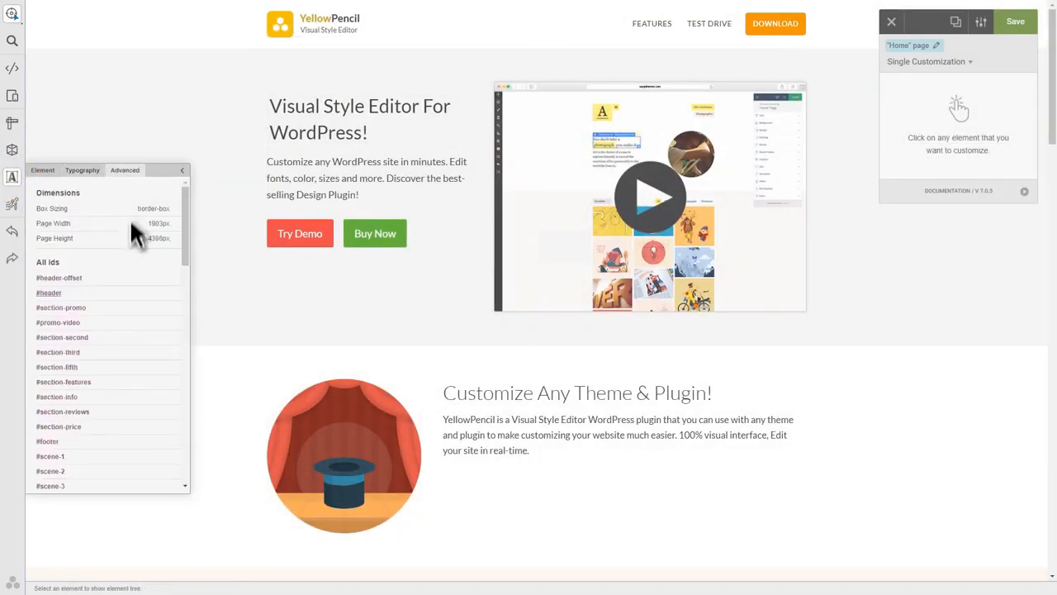
scroll(132, 248, down, 5)
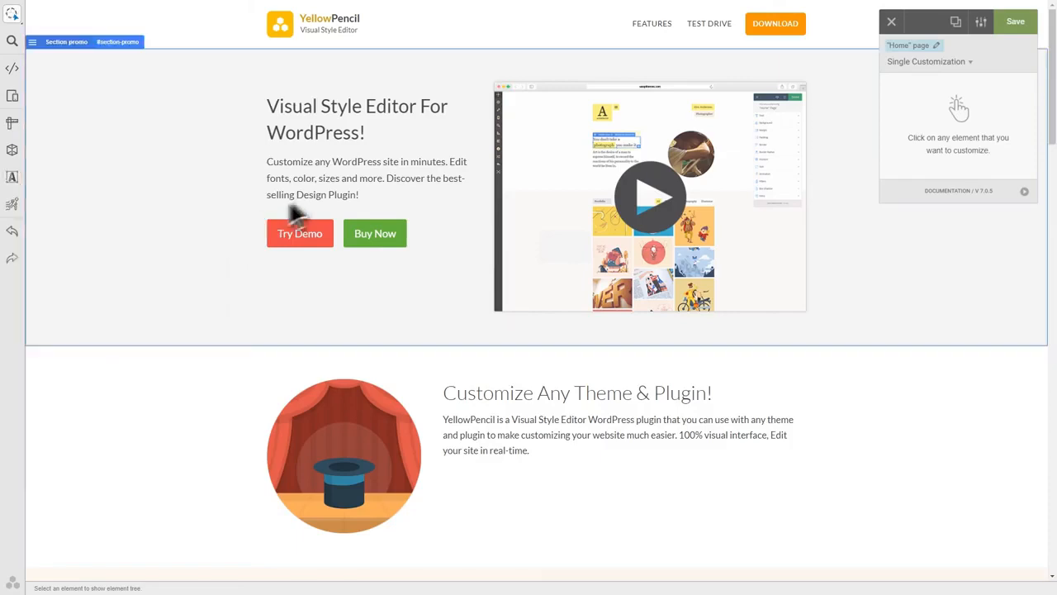
Add a spaceInLeft animation to the "50+ CSS Properties & Features" text block in the animation manager and lengthen its delay slightly.
scroll(367, 190, down, 5)
click(380, 186)
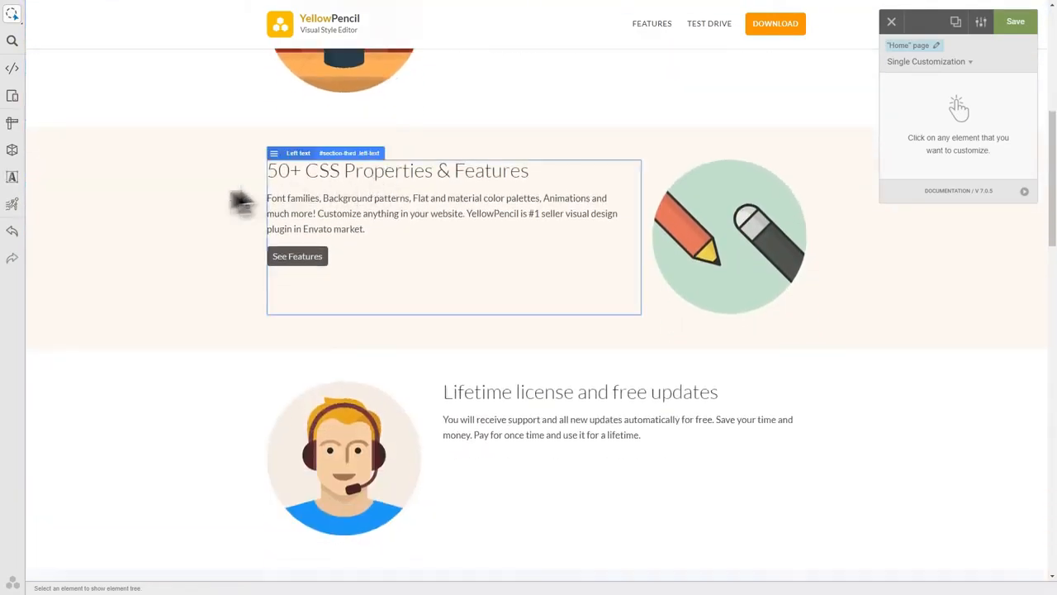
click(14, 207)
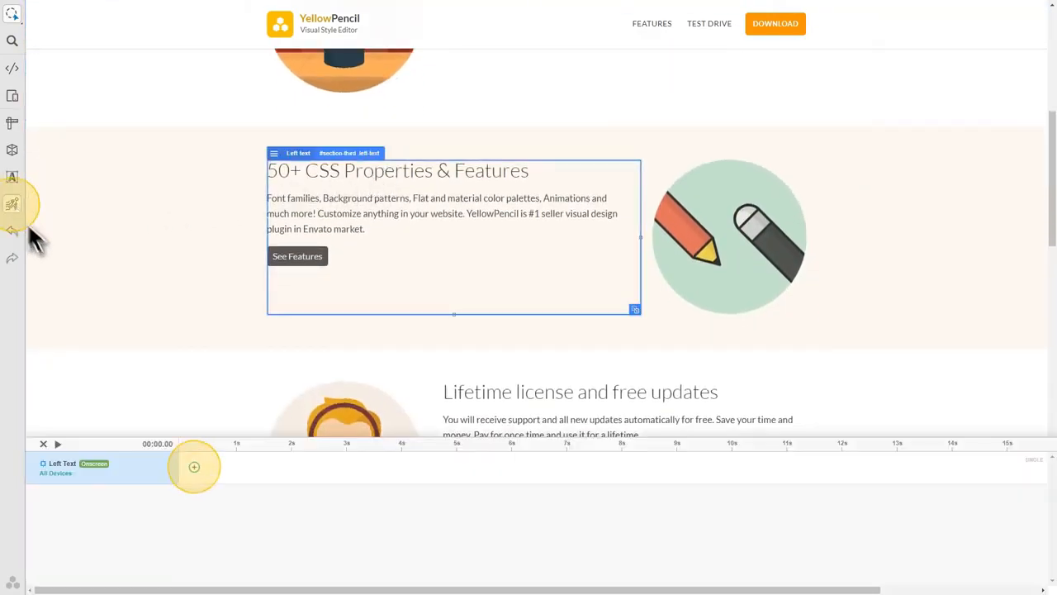
click(195, 466)
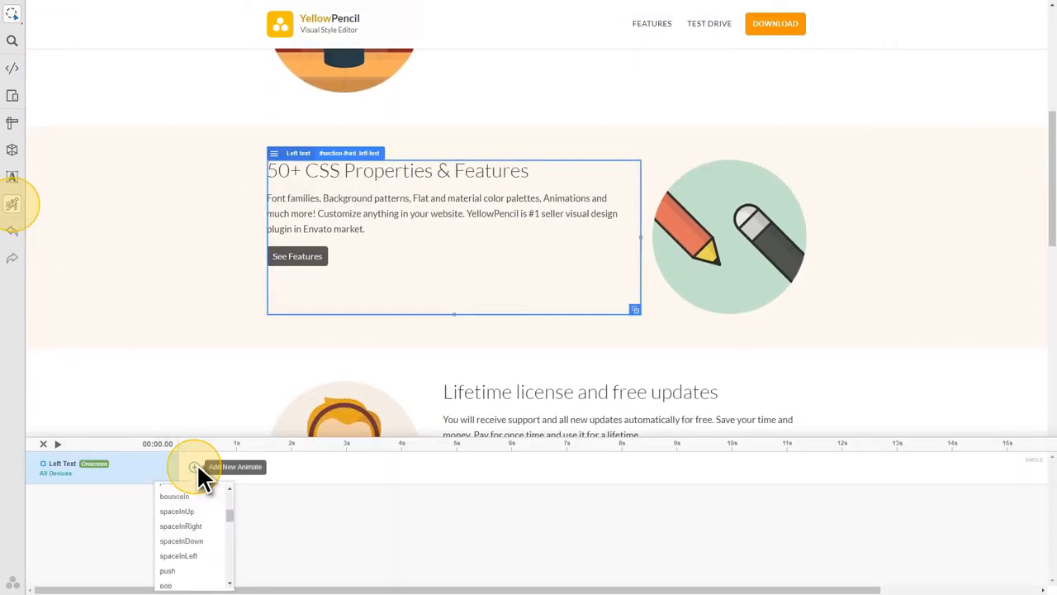
click(200, 560)
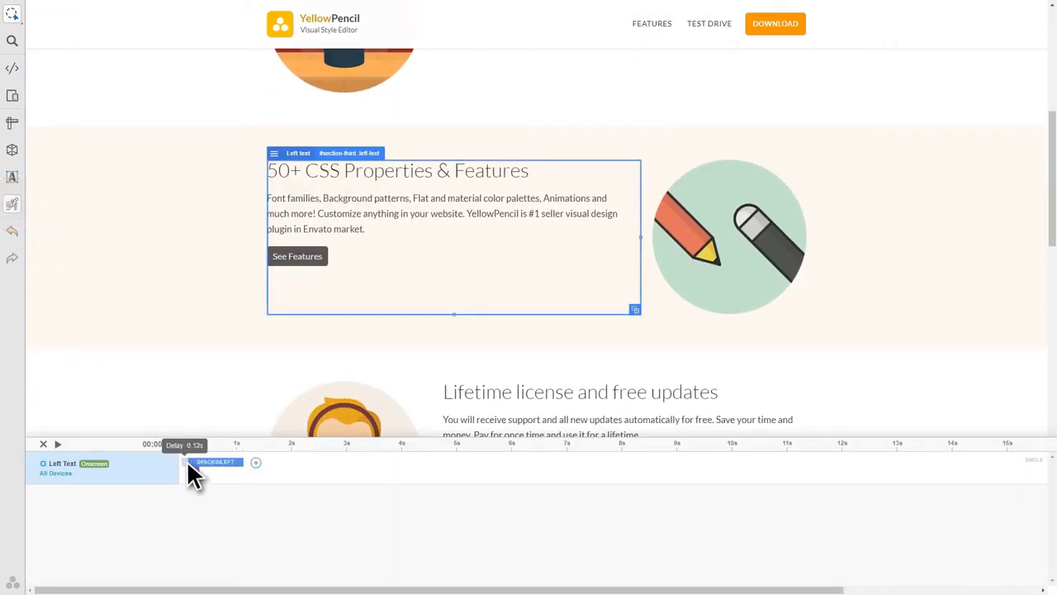
drag(188, 460, 194, 462)
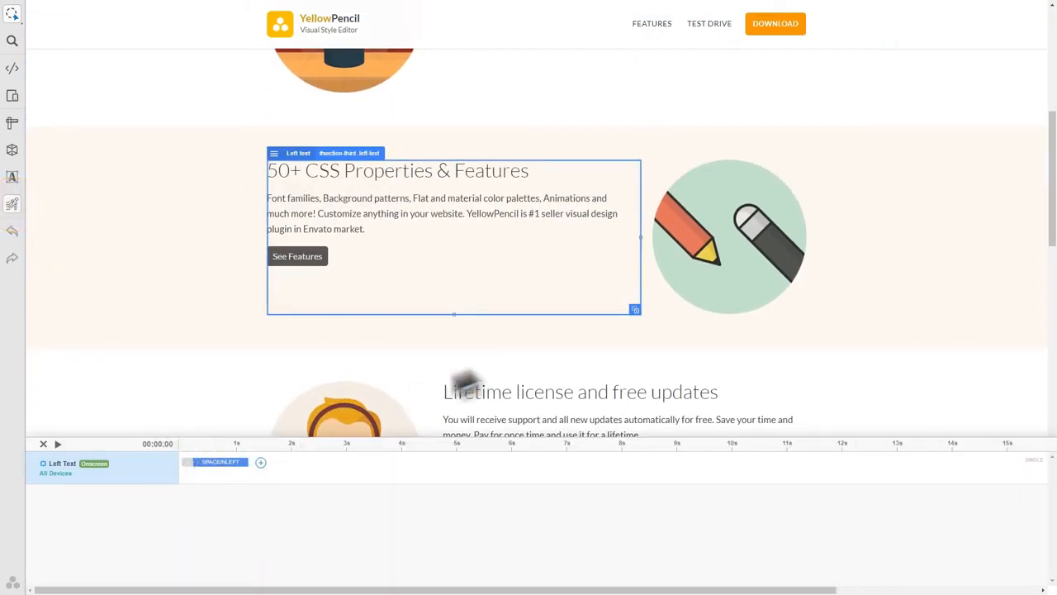
Add a spaceInUp animation to the pencil and eraser image and play both animations in the timeline.
click(741, 284)
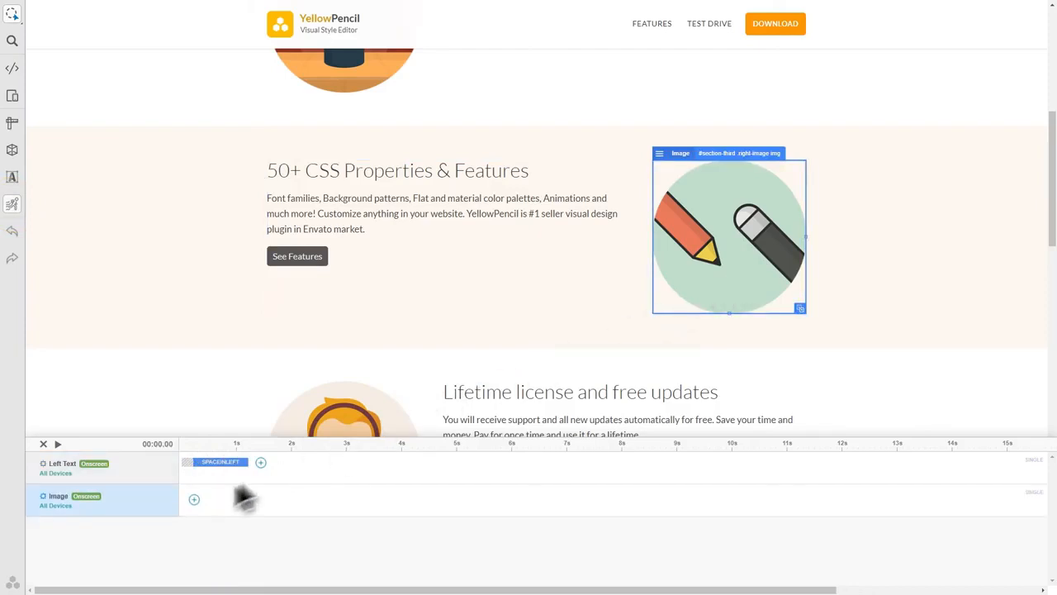
click(194, 499)
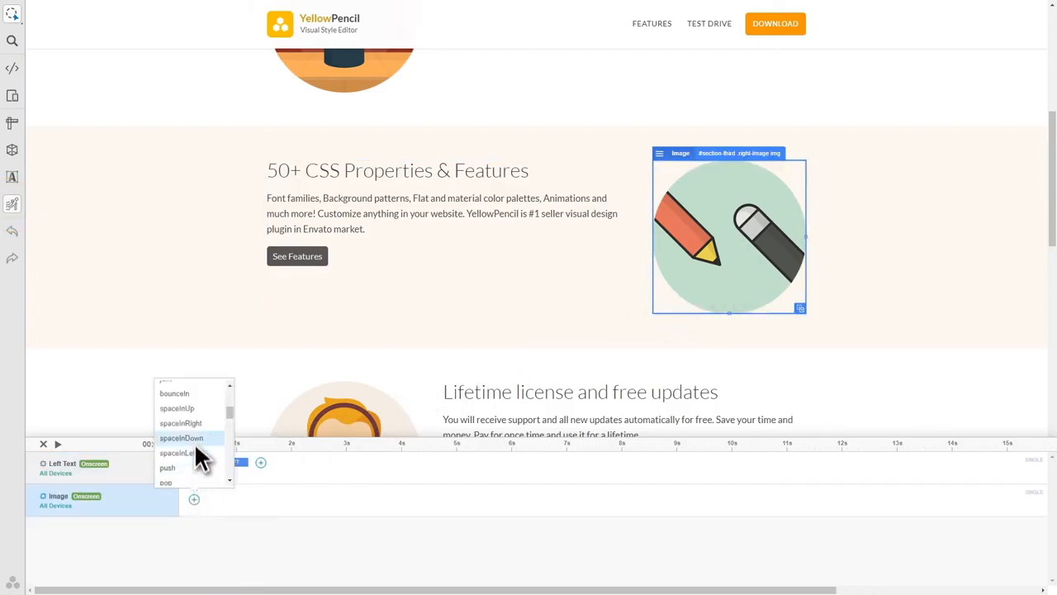
click(178, 408)
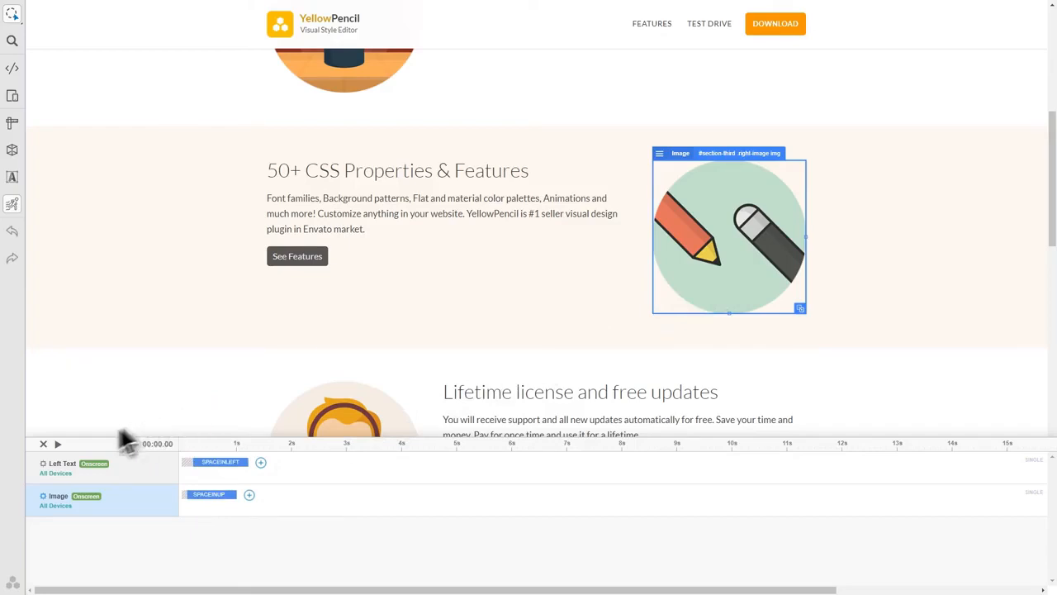
click(55, 444)
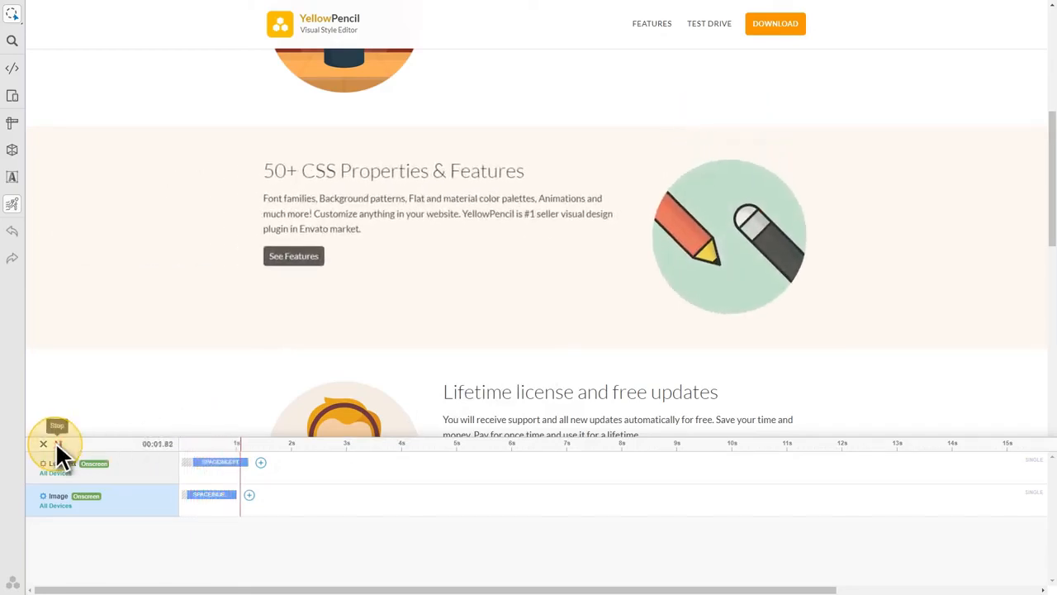
click(51, 445)
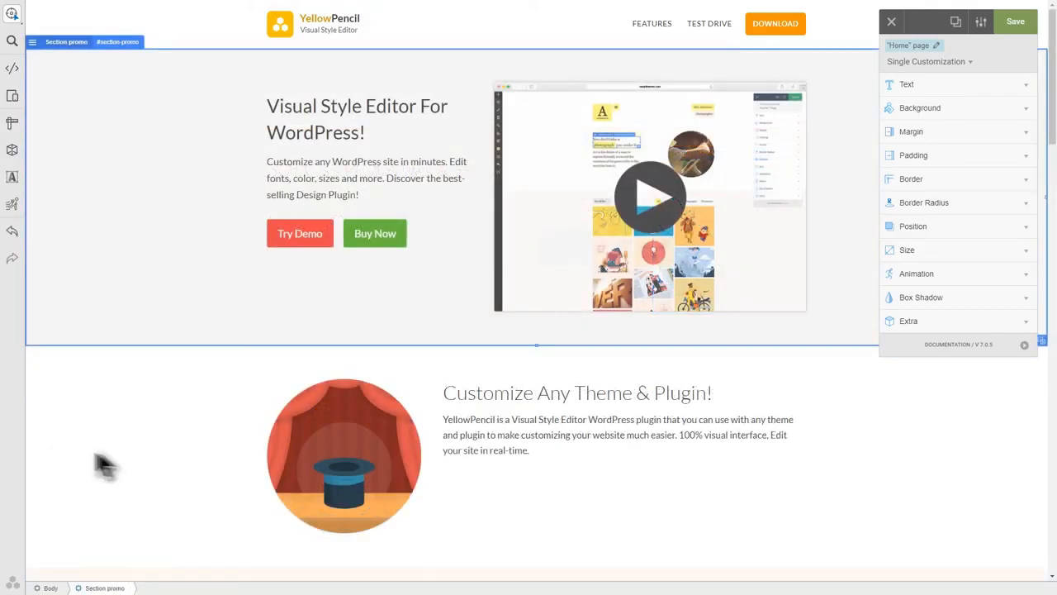
Select the magic hat image, the Try Demo button and the promo video image in turn to view their style options.
key(Escape)
click(360, 492)
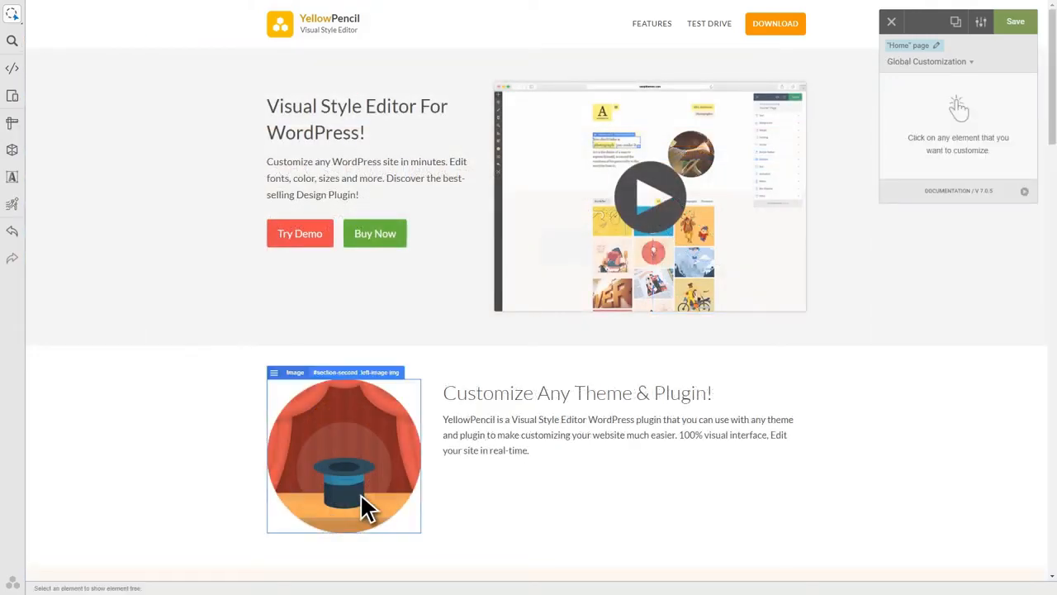
click(323, 237)
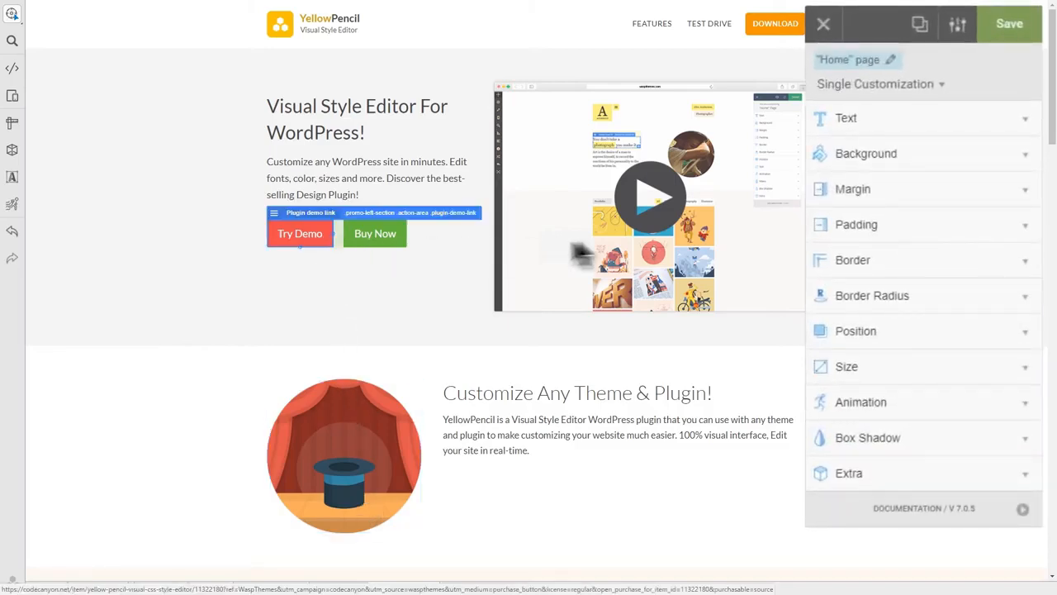
click(661, 238)
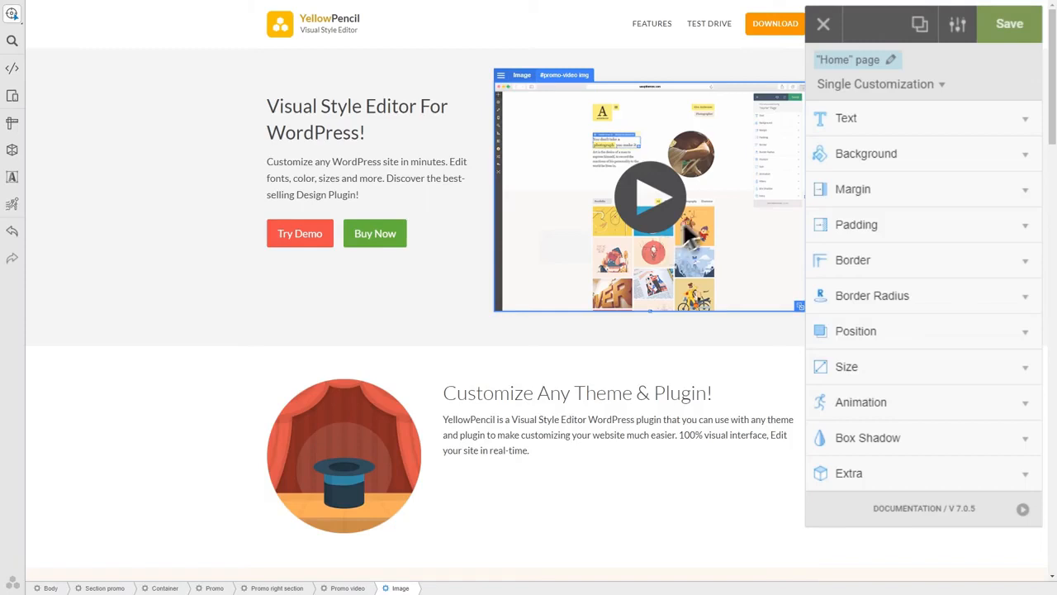
Choose Home as the target page and Single as the customizing type, trying Template on the way.
click(940, 46)
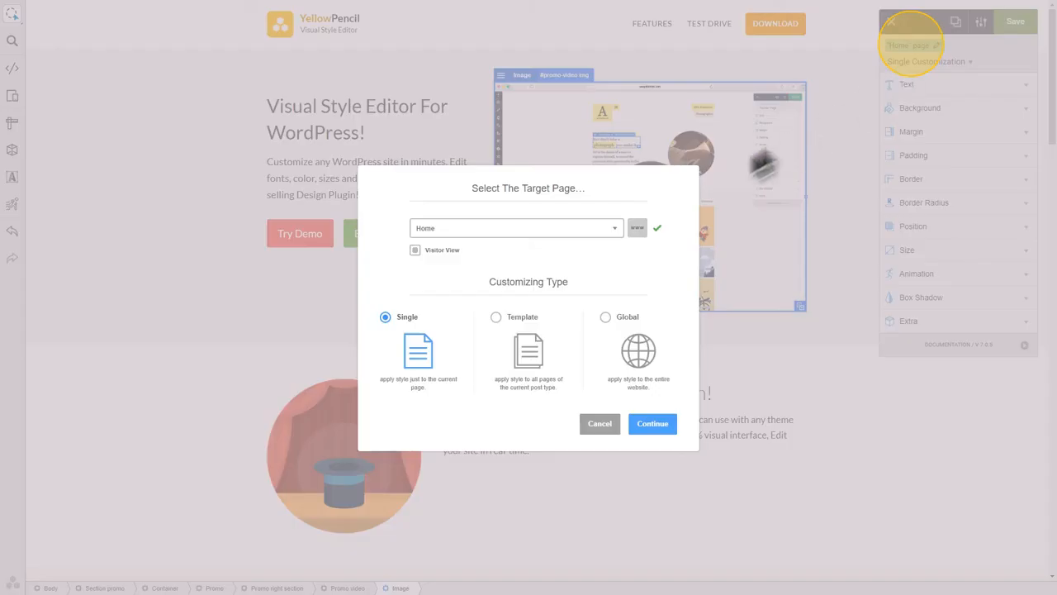
click(615, 228)
scroll(596, 322, down, 3)
scroll(596, 322, down, 1)
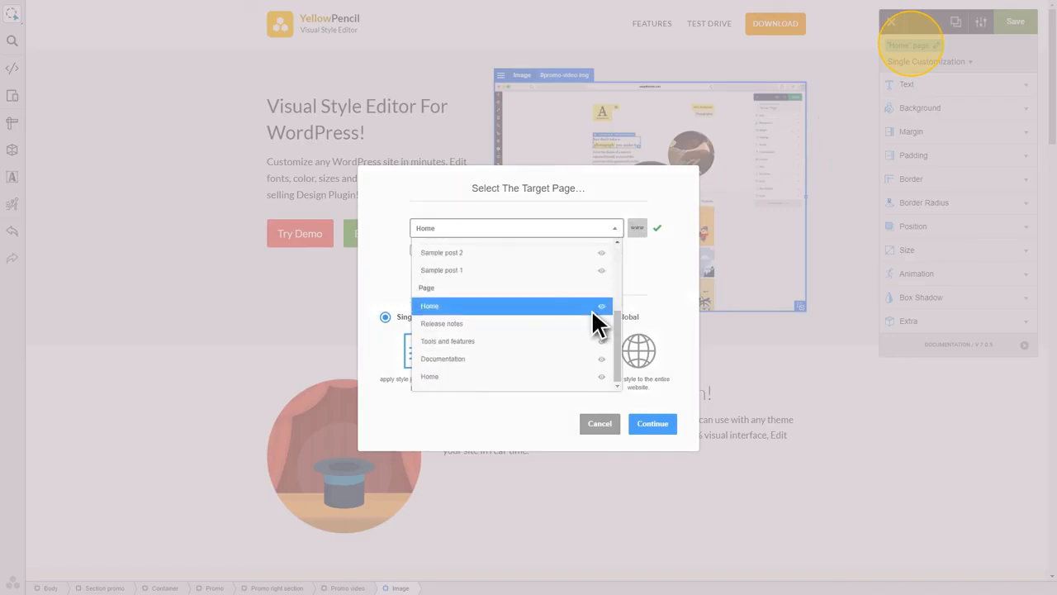
click(591, 306)
click(497, 317)
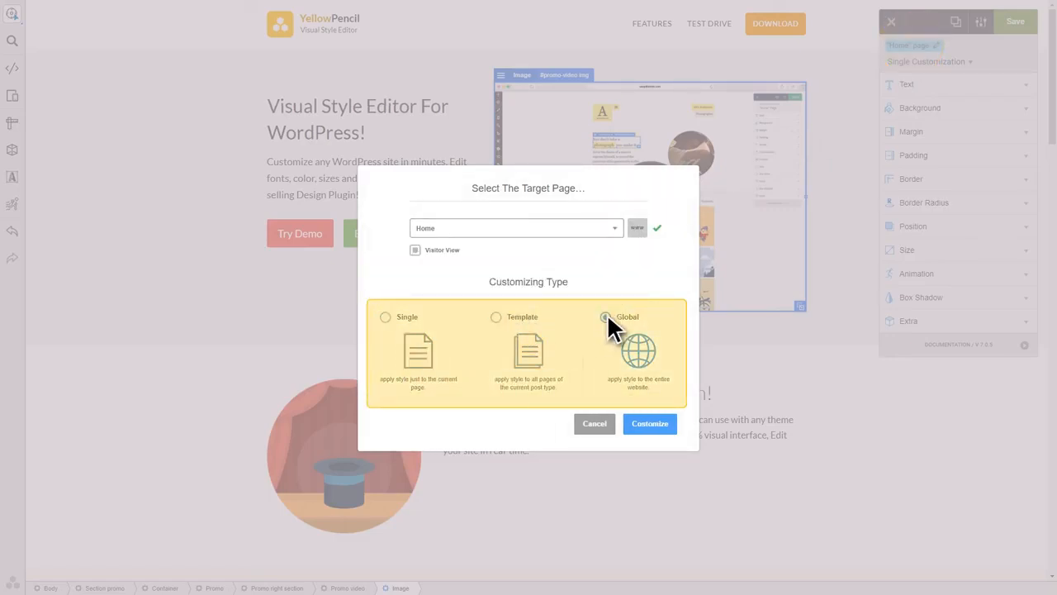
click(385, 317)
click(651, 423)
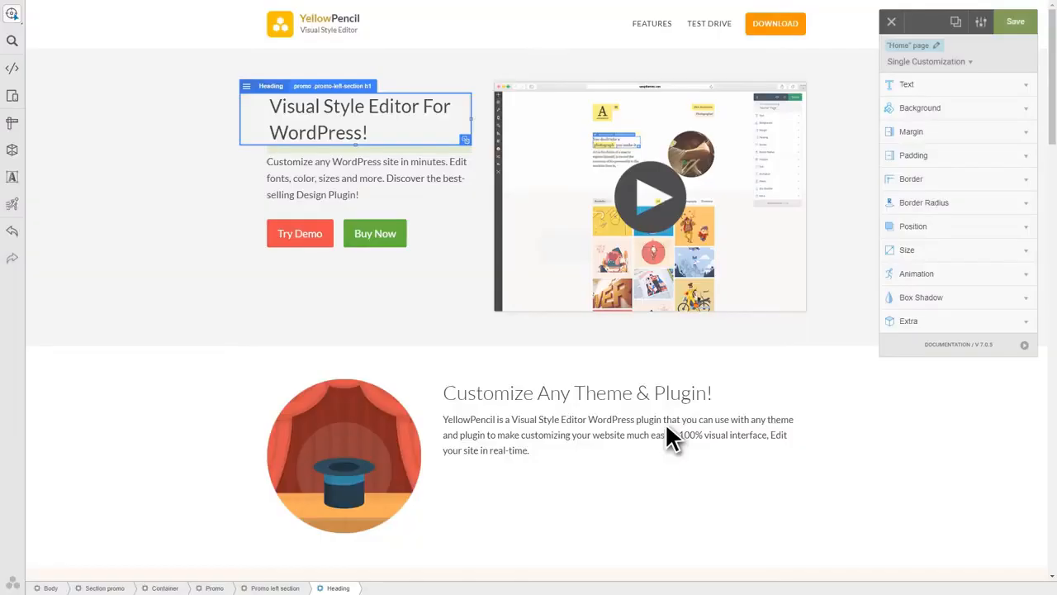
Set the font family of the "Visual Style Editor For WordPress!" heading to Lilita One and look through its remaining text options.
click(923, 86)
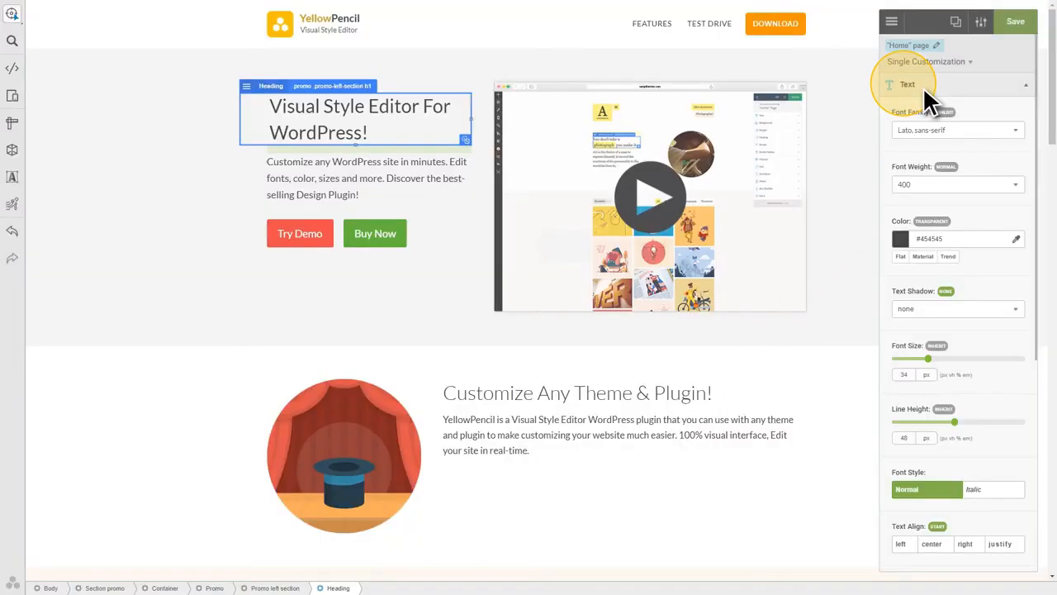
click(957, 128)
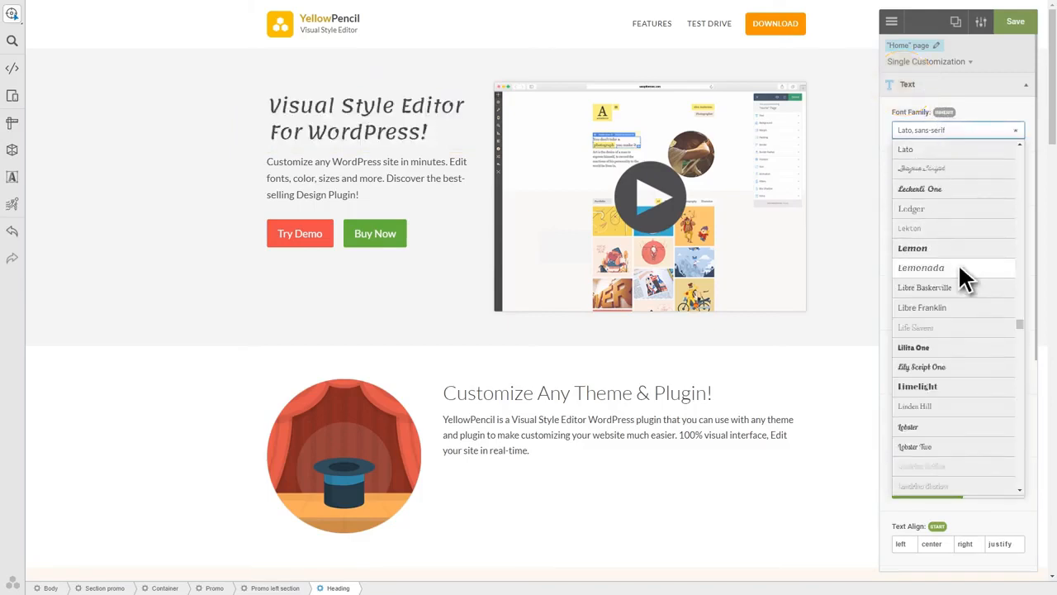
click(960, 351)
scroll(959, 351, down, 5)
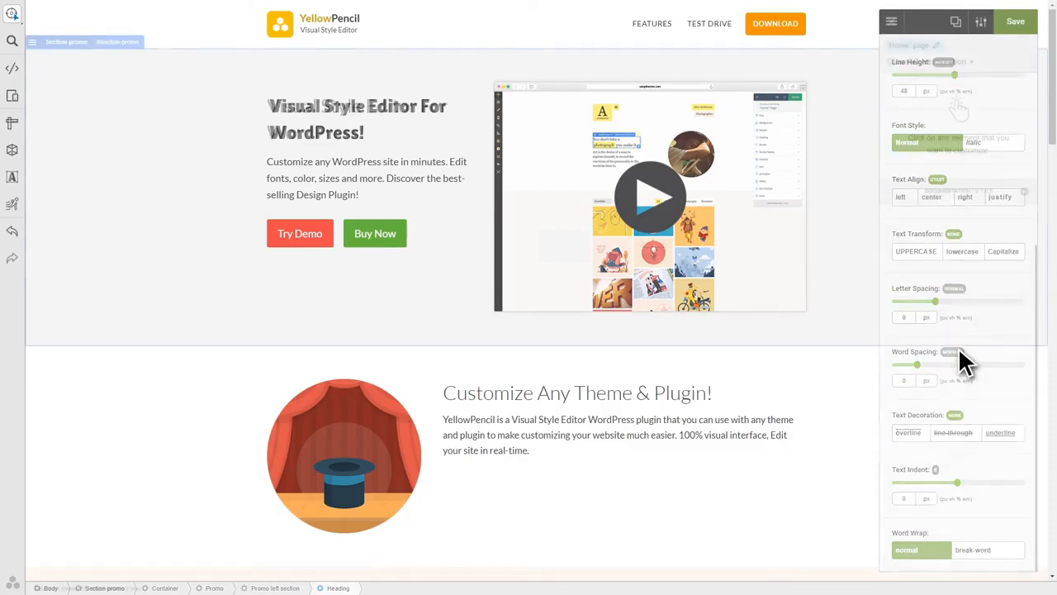
key(Escape)
Set the font weight of the "Lifetime license and free updates" heading to normal 400.
scroll(958, 355, down, 8)
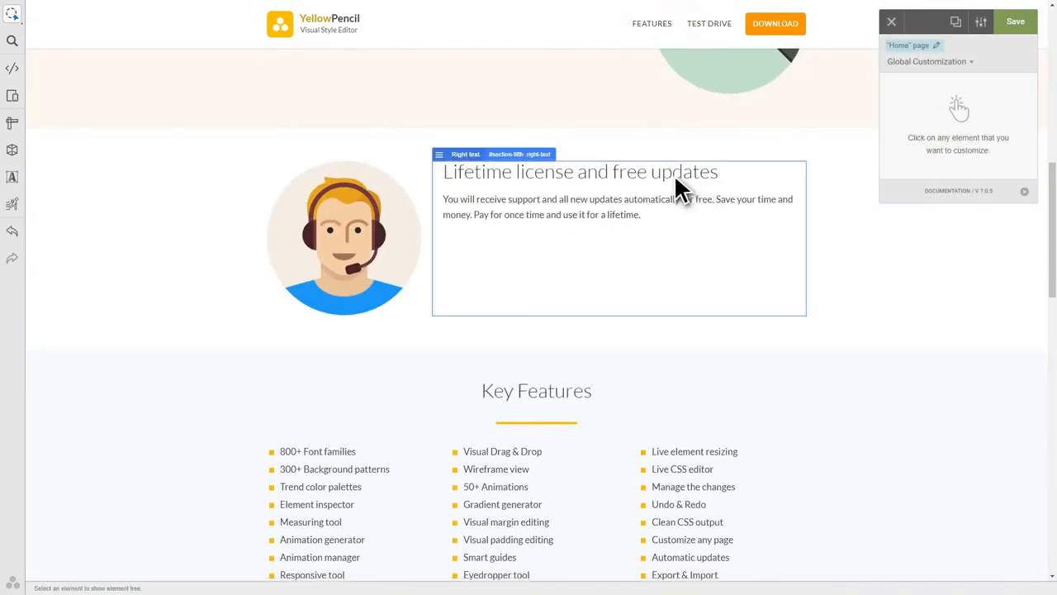
click(676, 179)
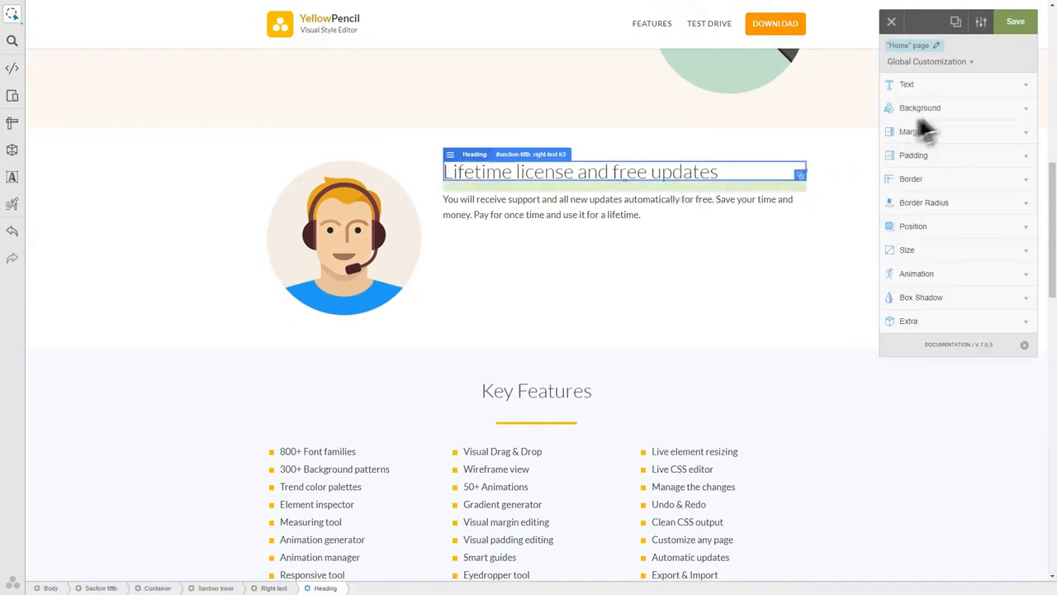
click(974, 84)
click(1021, 187)
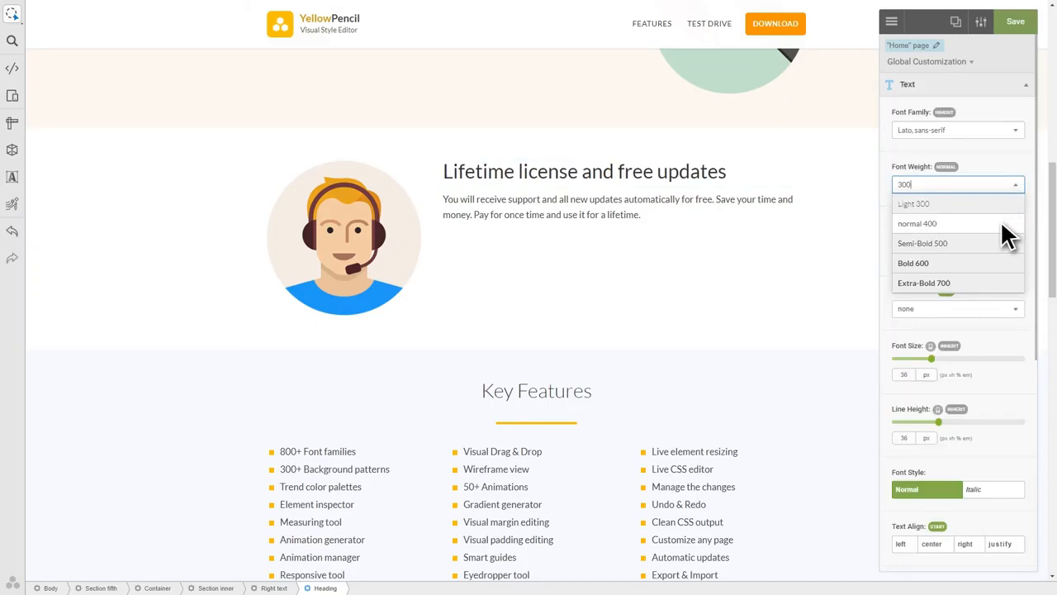
click(1002, 225)
Change the "Lifetime license and free updates" heading's font family to Libre Baskerville and increase its font size and line height.
click(1003, 135)
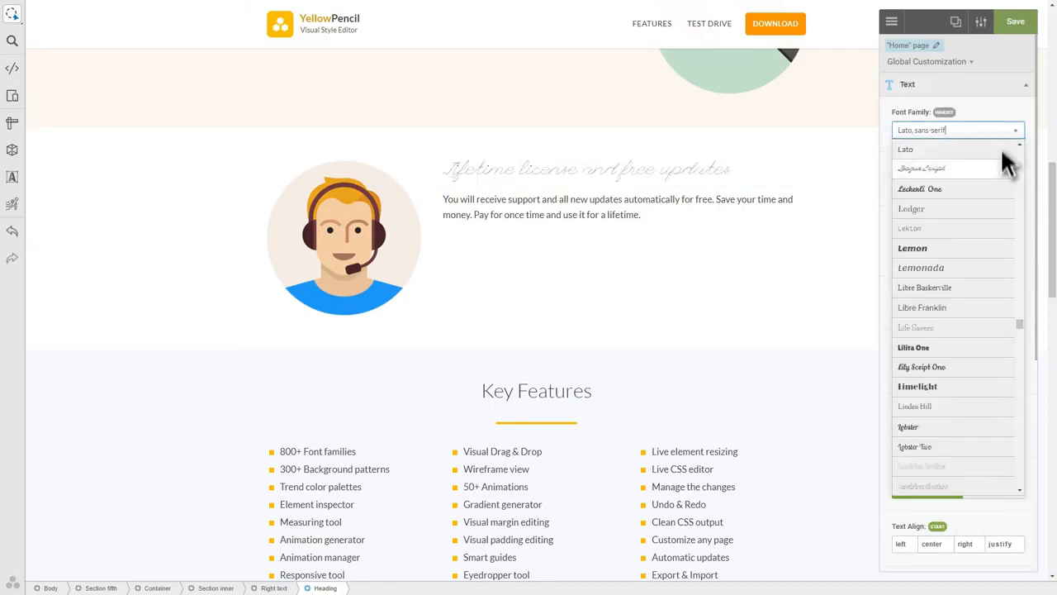
click(1009, 289)
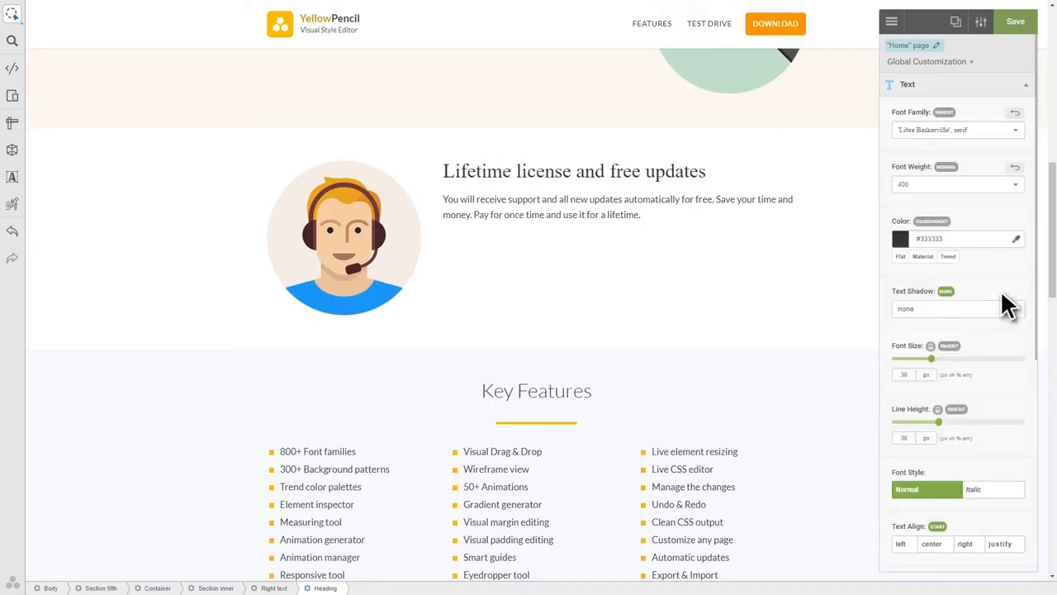
drag(932, 356, 943, 357)
drag(938, 422, 982, 422)
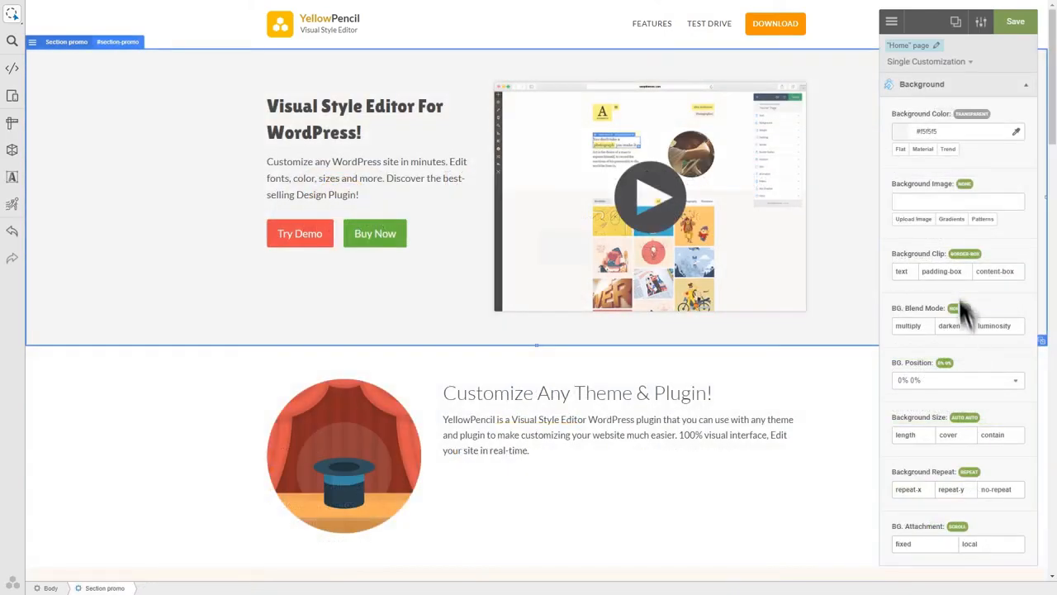
Give the promo section the Material background color #03a9f4 and the Copper gradient as its background image.
click(926, 130)
click(930, 151)
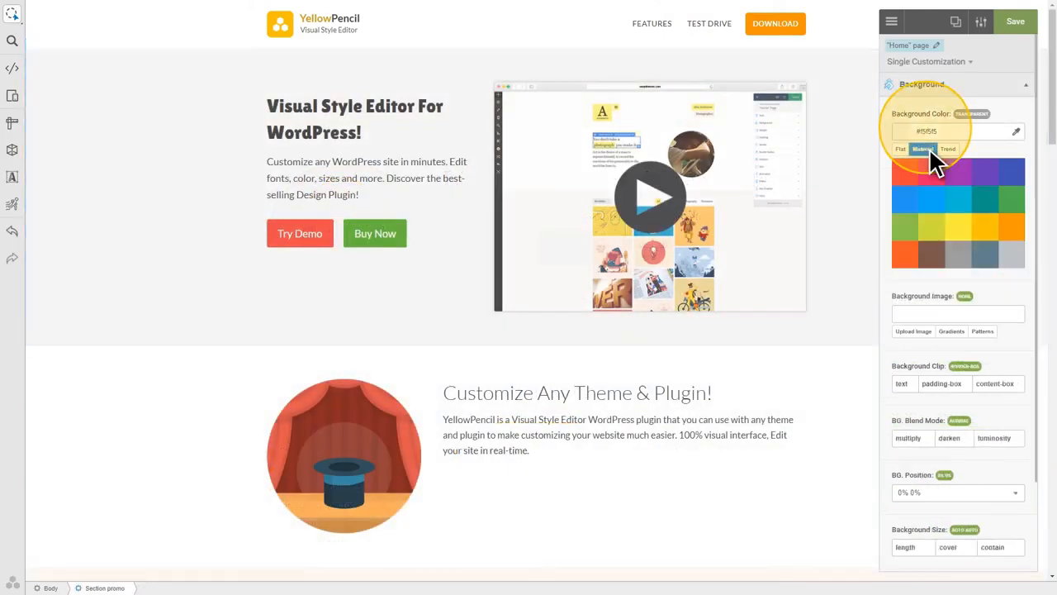
click(929, 199)
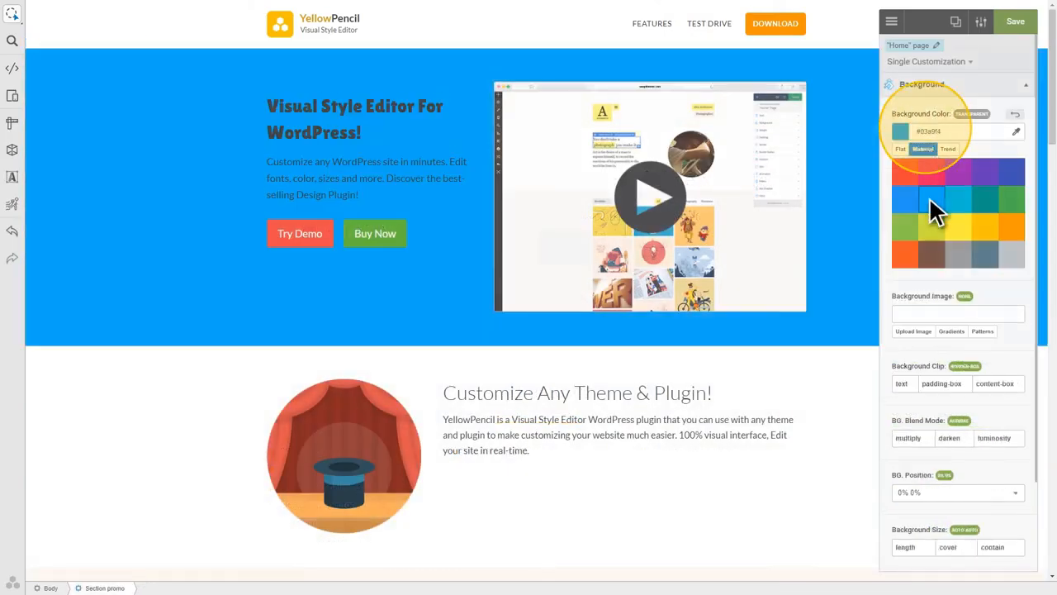
click(952, 331)
click(956, 307)
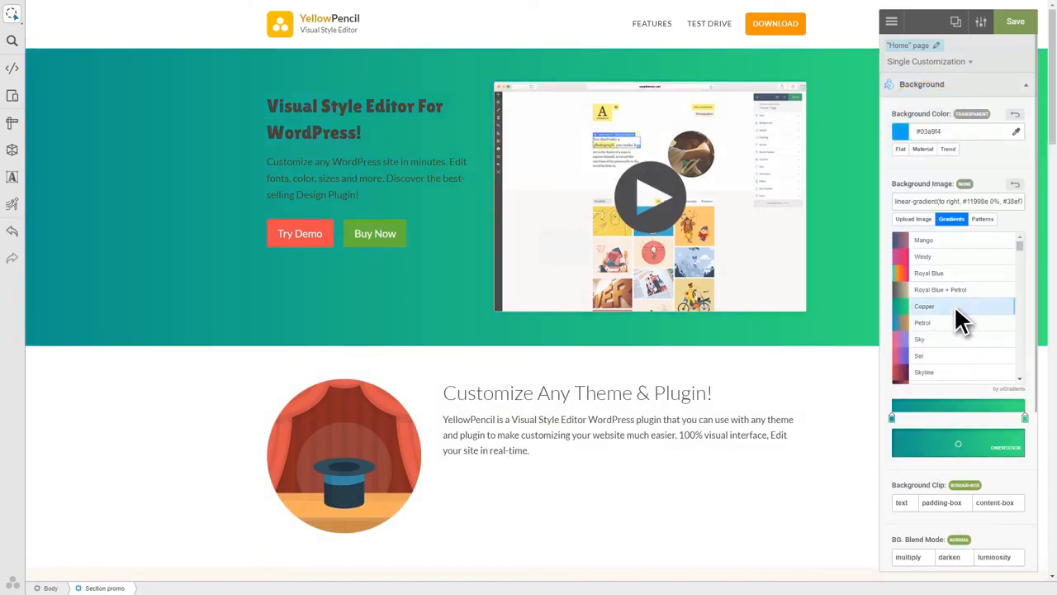
Apply the Copper background gradient to the "Visual Style Editor For WordPress!" heading and clip the background to the text.
click(439, 135)
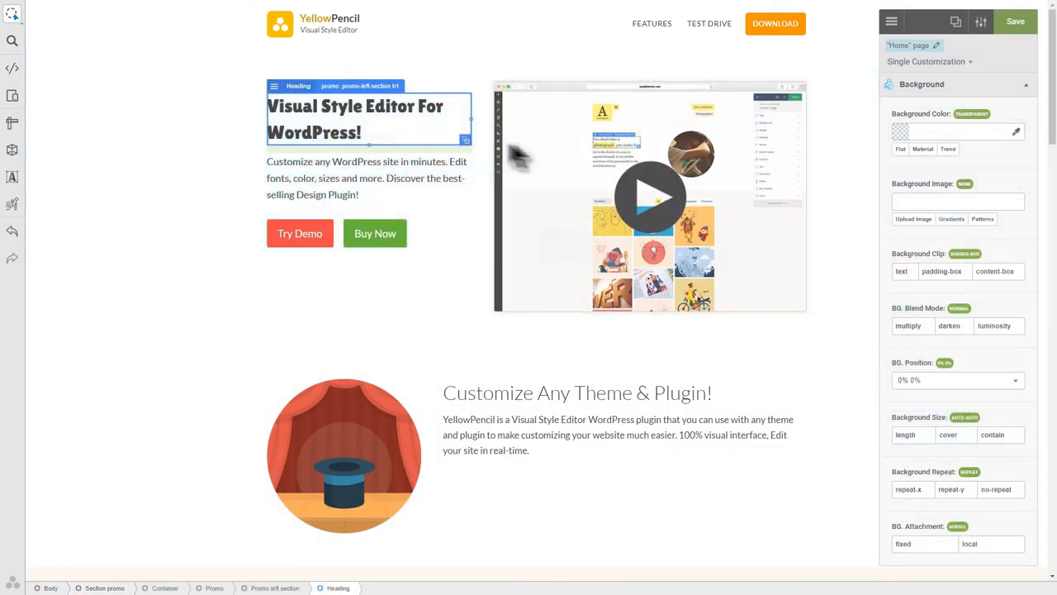
click(952, 219)
click(958, 307)
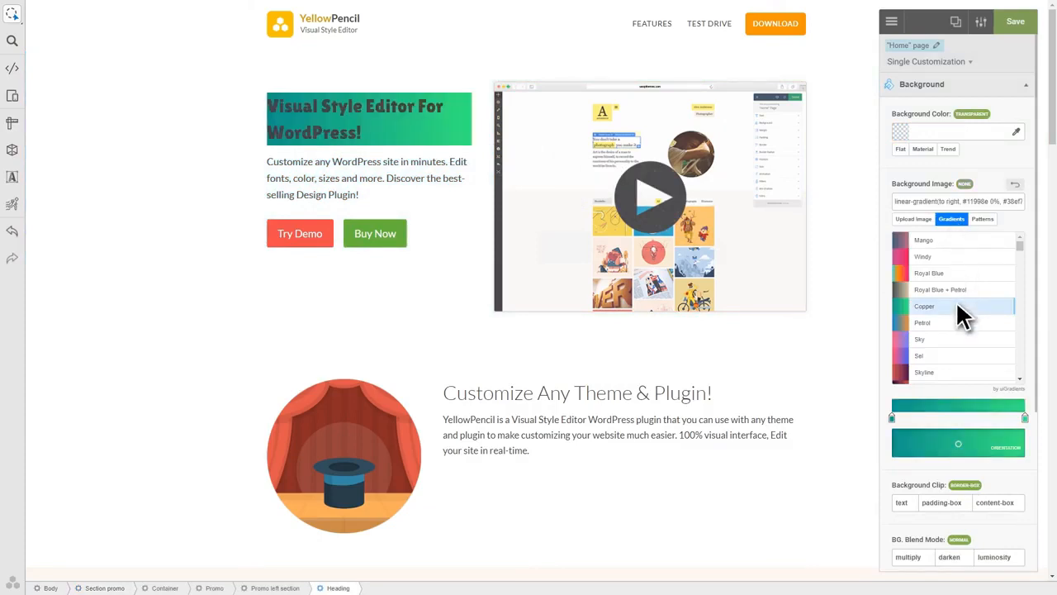
click(954, 218)
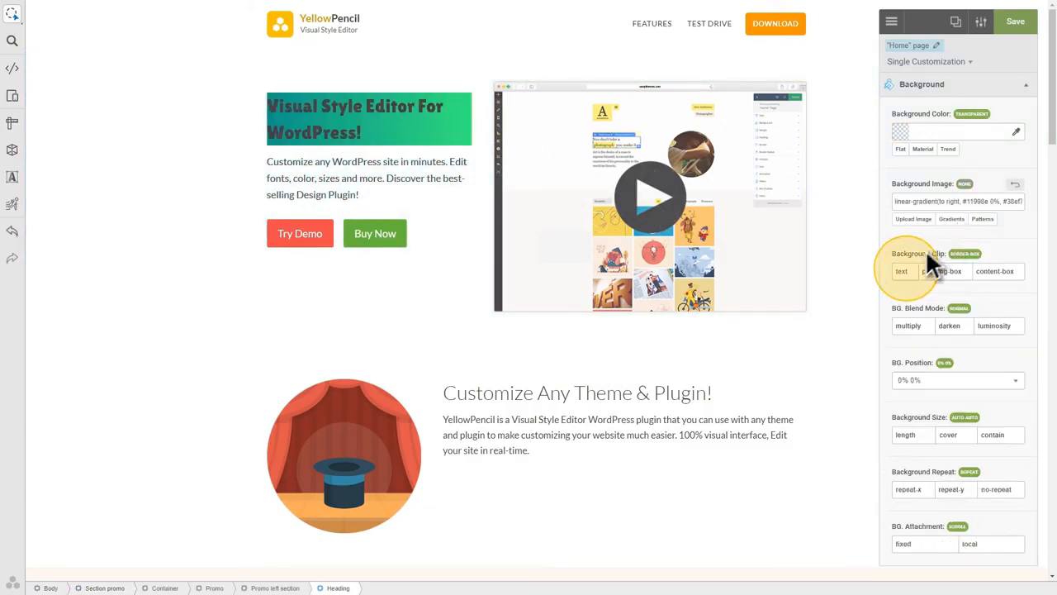
click(910, 271)
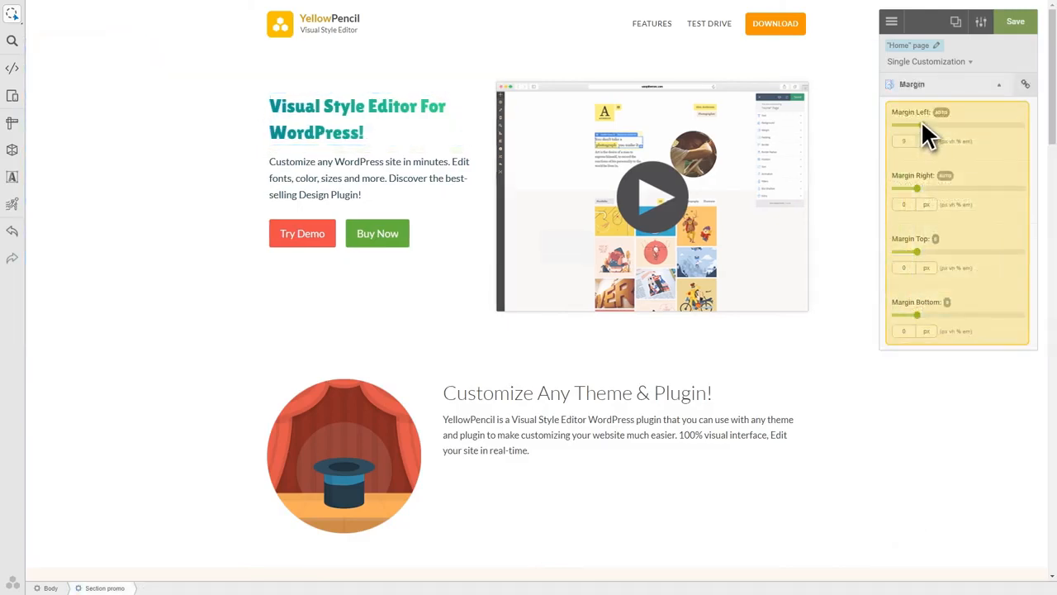
Set the promo section's left margin to 49 px.
drag(921, 124, 942, 124)
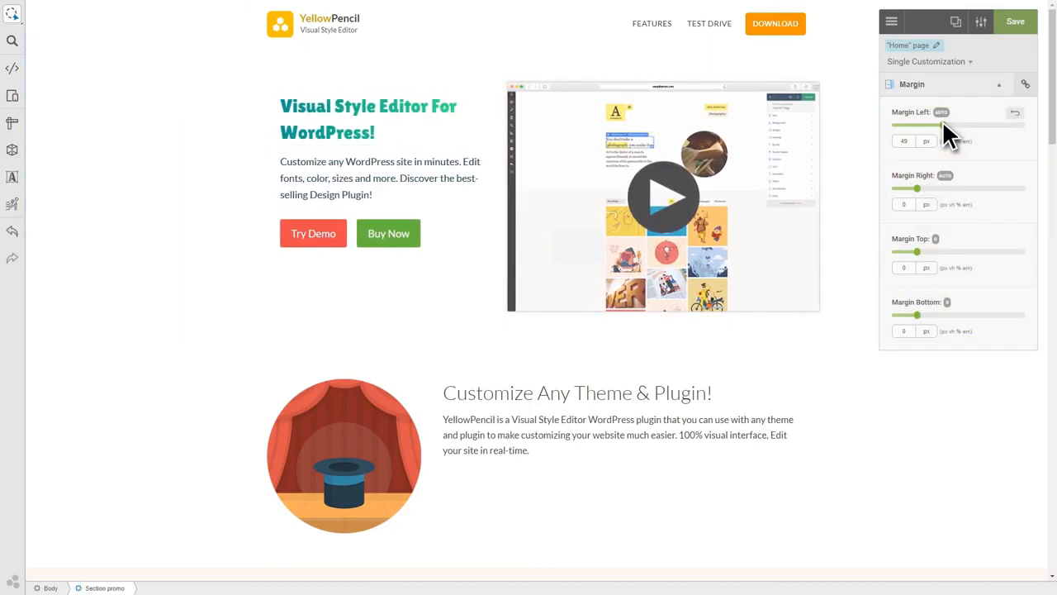
Try a top padding of 146 px on the promo section, using undo and redo on the padding changes.
click(999, 84)
click(1007, 155)
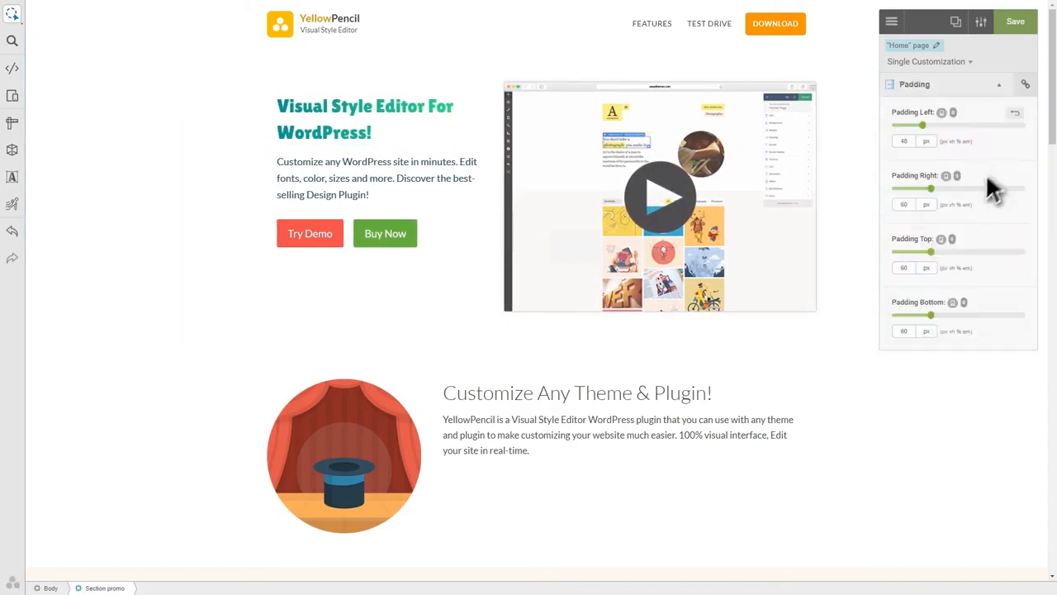
drag(933, 252, 987, 251)
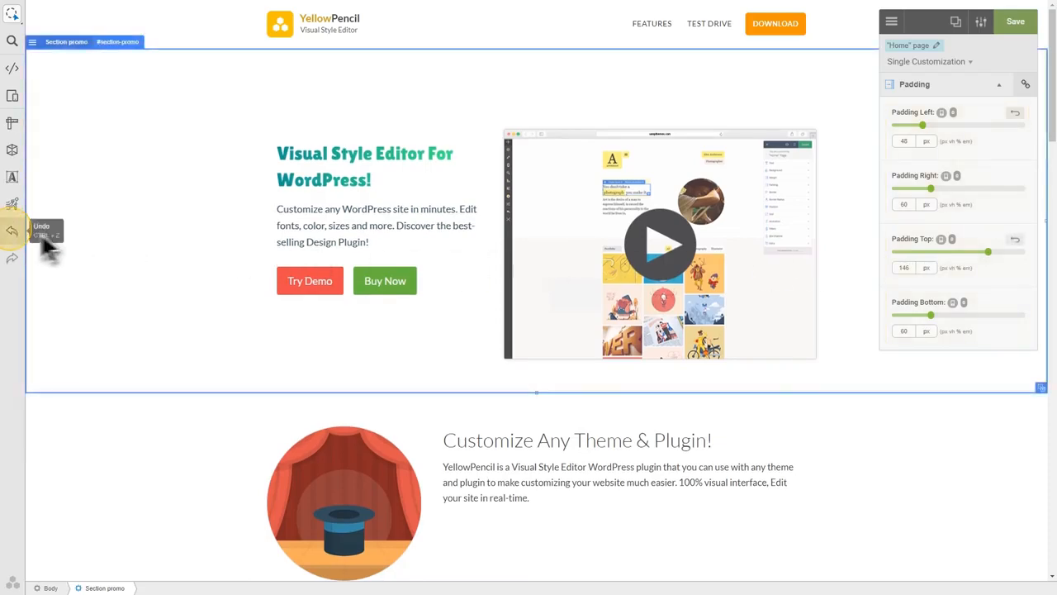
click(11, 237)
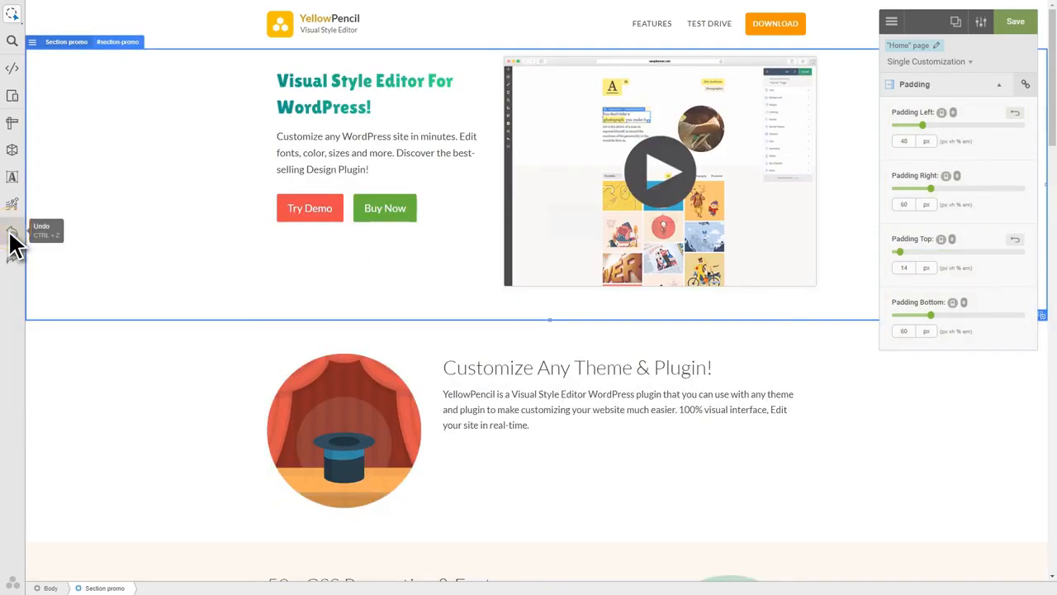
click(15, 263)
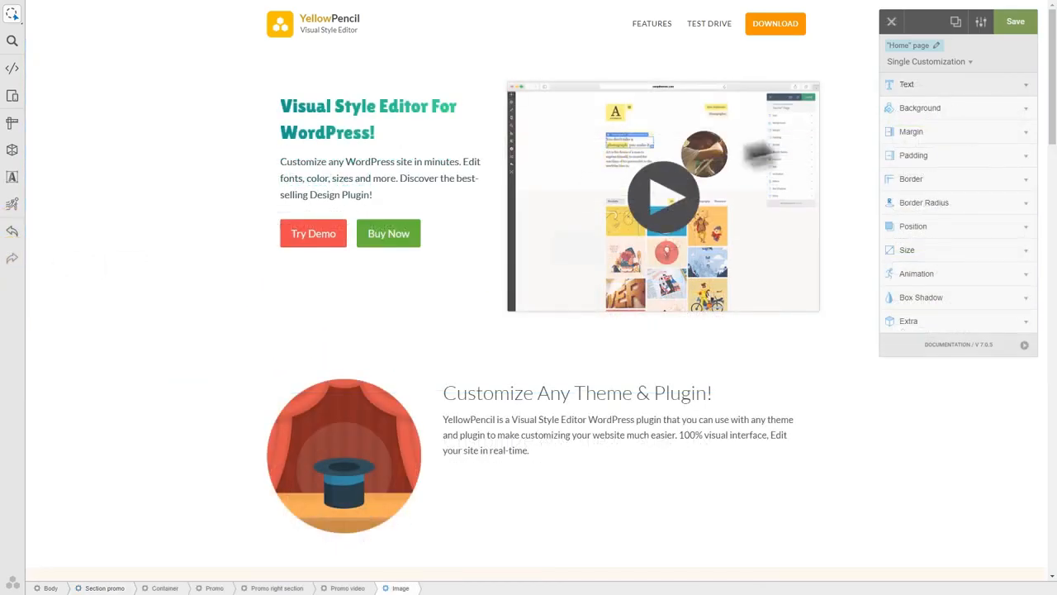
Round all four corners of the promo video image with a border radius of 50 px.
click(921, 202)
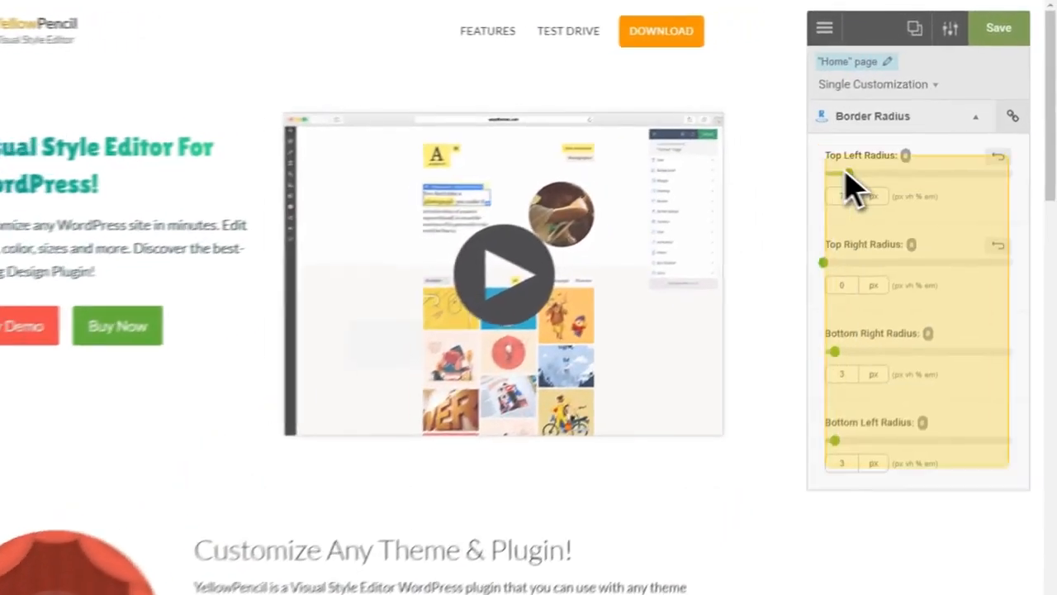
drag(891, 126, 1023, 124)
drag(809, 279, 1007, 279)
drag(820, 375, 1007, 376)
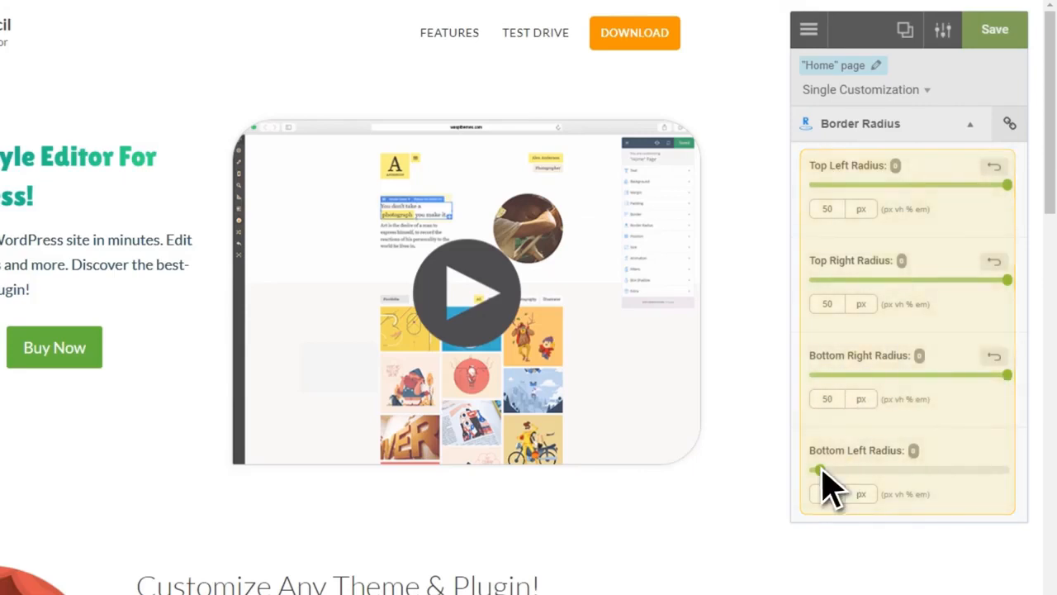
drag(819, 469, 1007, 471)
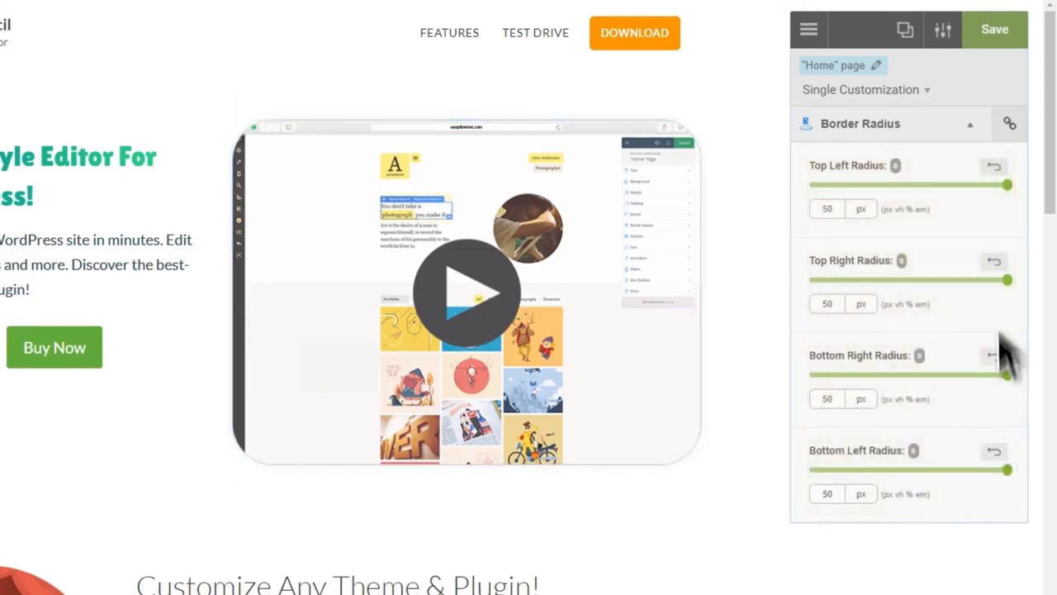
Give the promo video image a box shadow with a spread of 17 and a blur radius of 21.
click(968, 125)
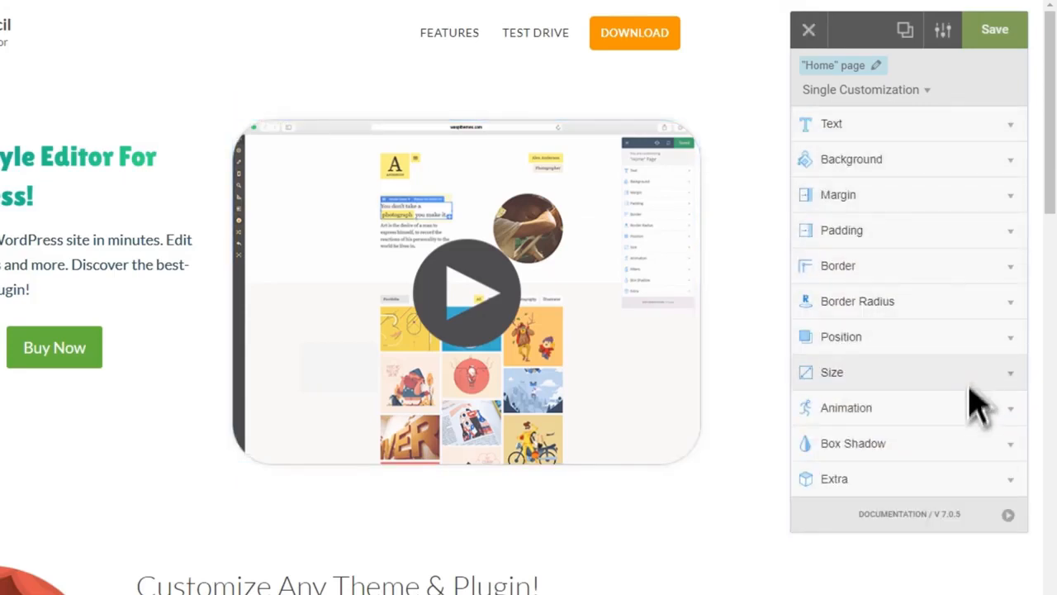
click(970, 445)
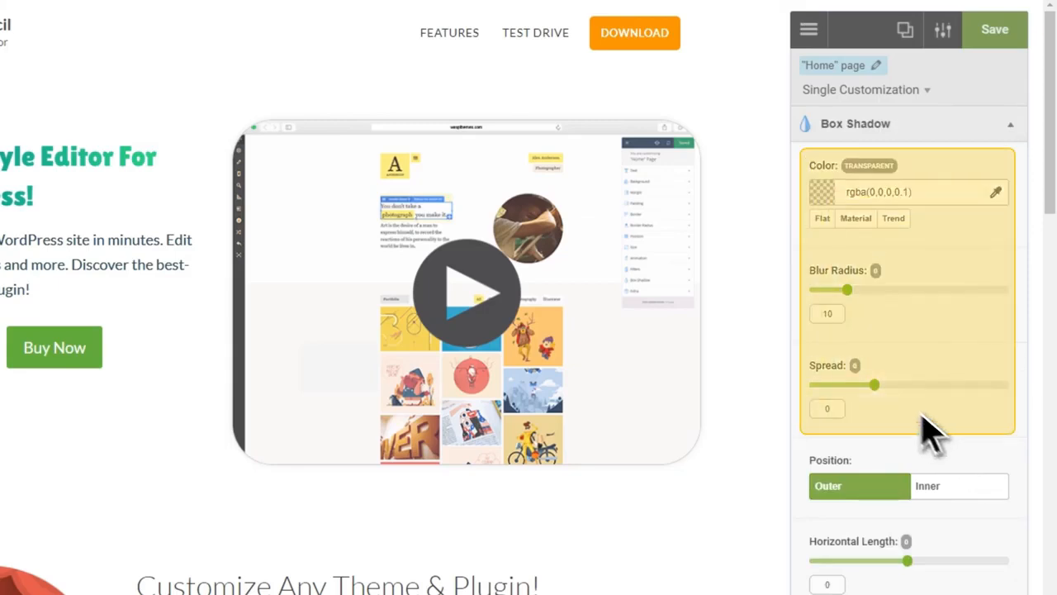
drag(875, 385, 894, 378)
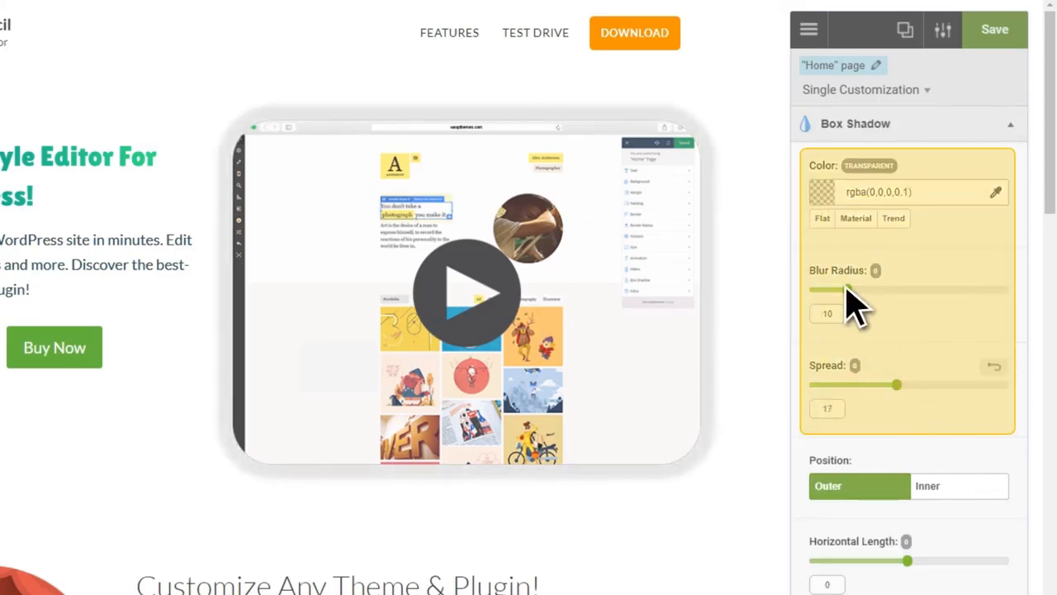
drag(846, 290, 886, 287)
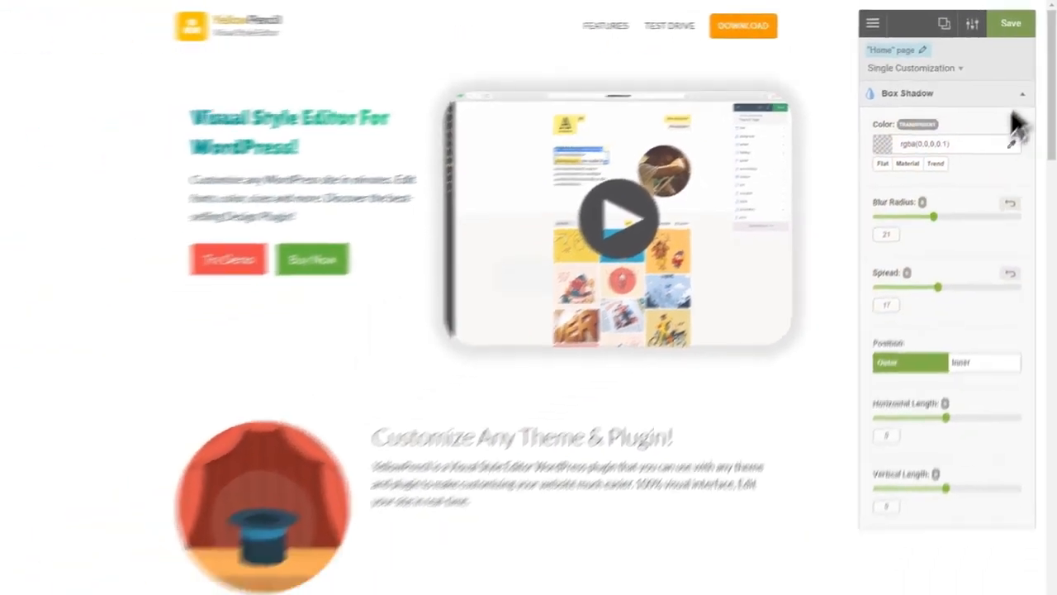
Assign the push animation to the promo video image, trying bounce on the way.
click(1014, 113)
click(1000, 275)
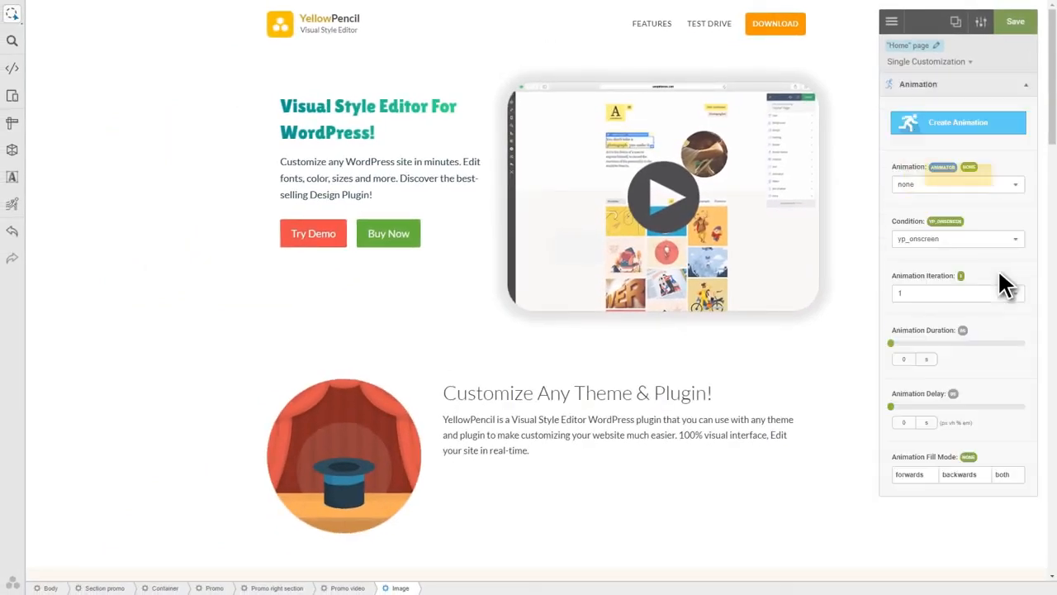
click(1016, 186)
click(995, 223)
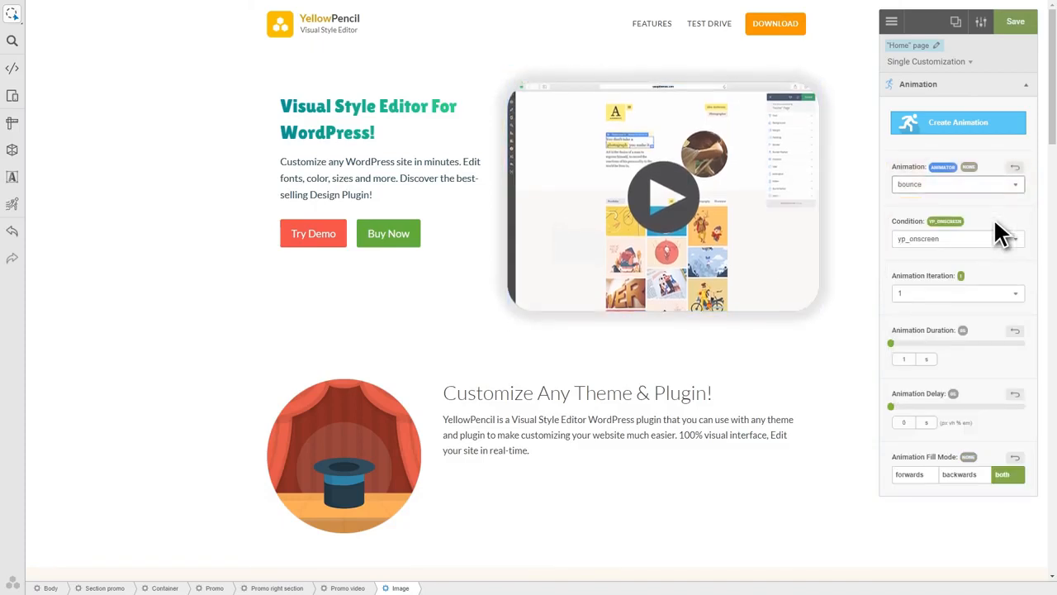
key(p)
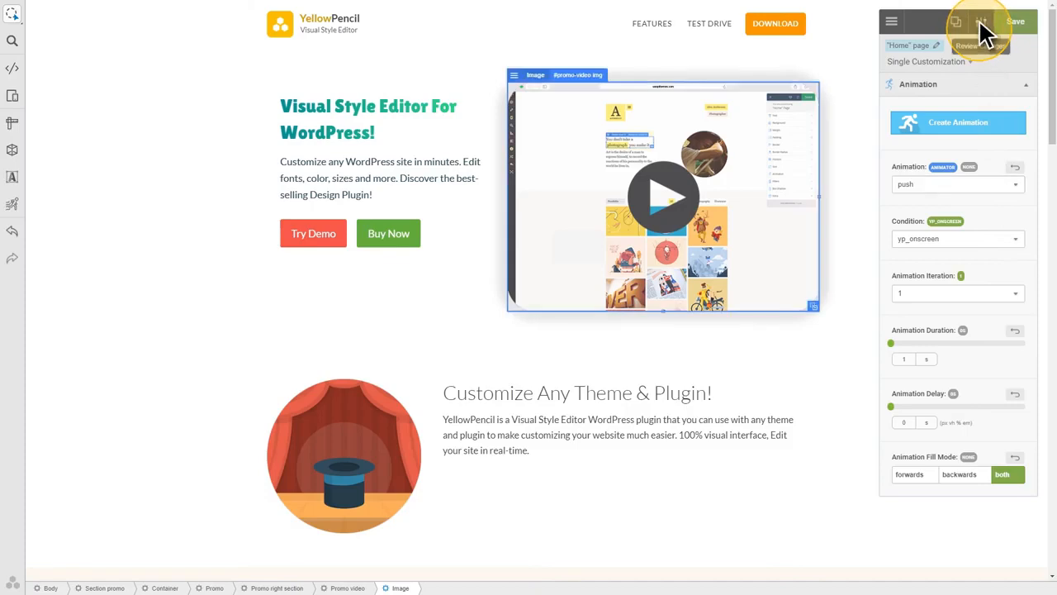
Review the list of styles changed on the Home page and look through the page in live preview.
click(981, 24)
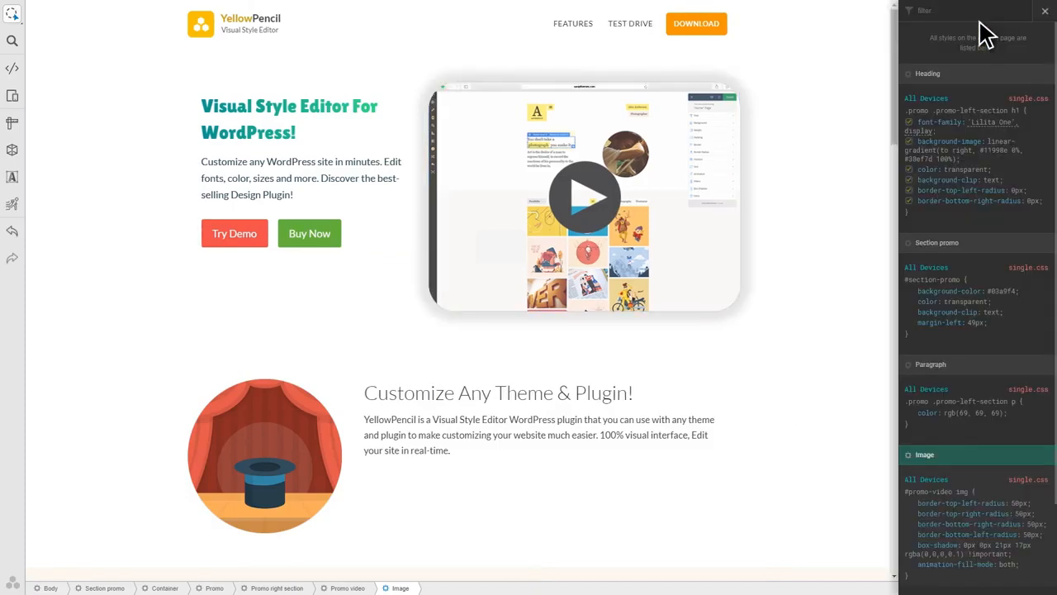
scroll(982, 33, down, 2)
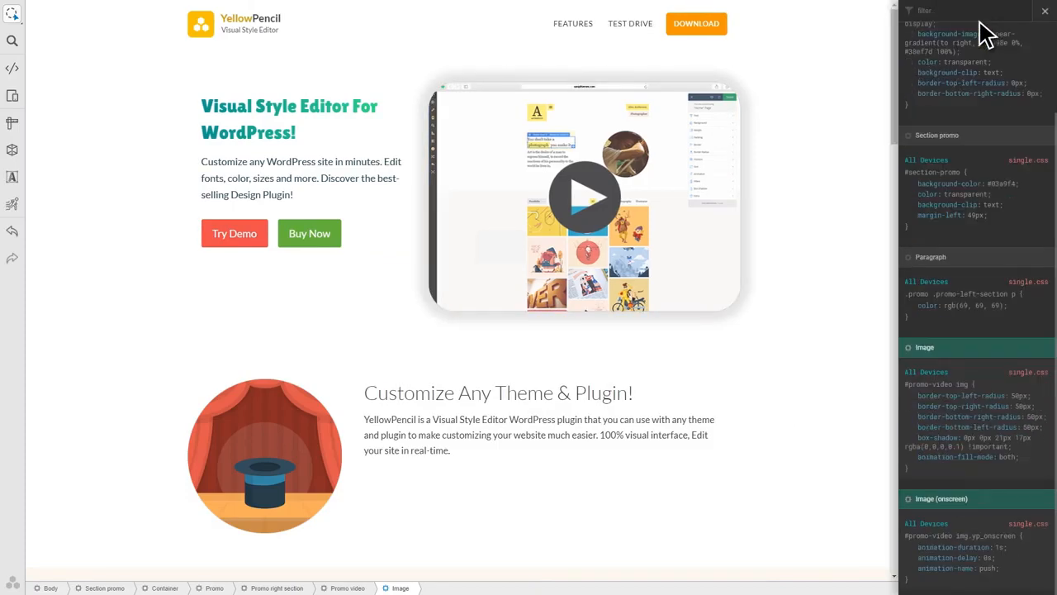
click(984, 33)
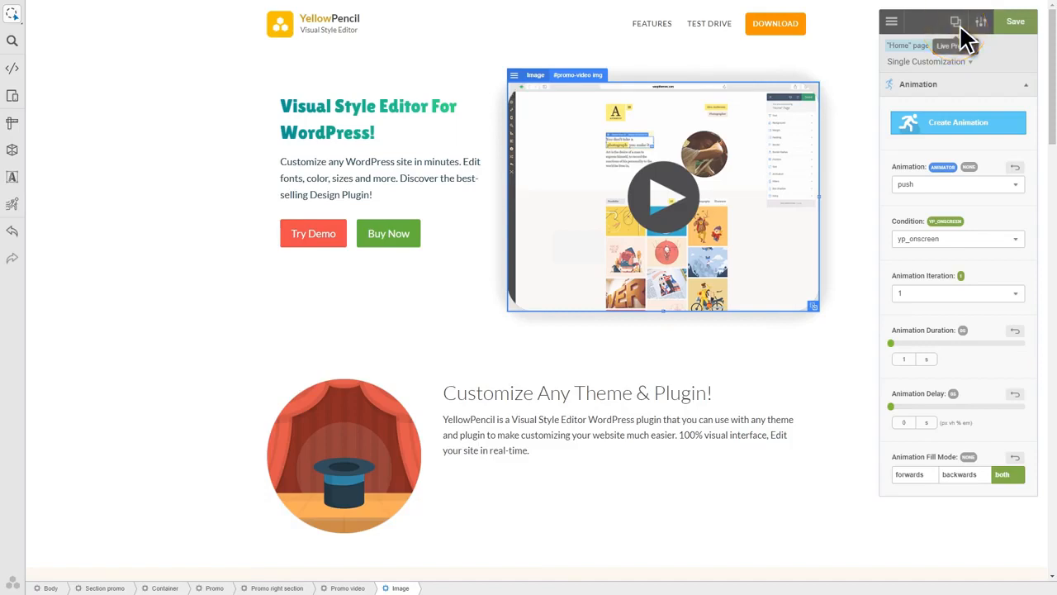
click(955, 25)
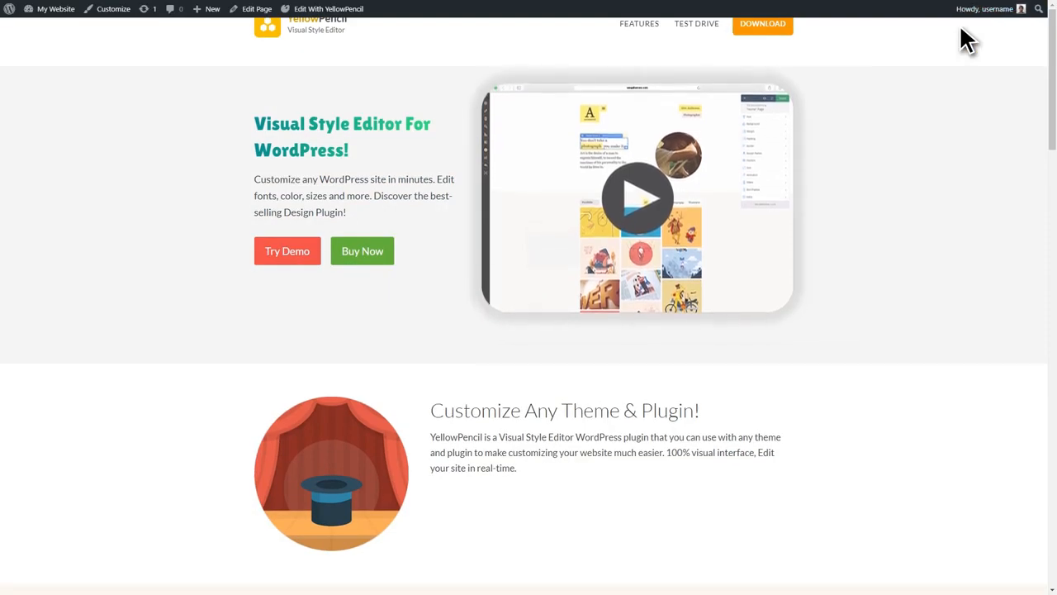
scroll(966, 39, down, 3)
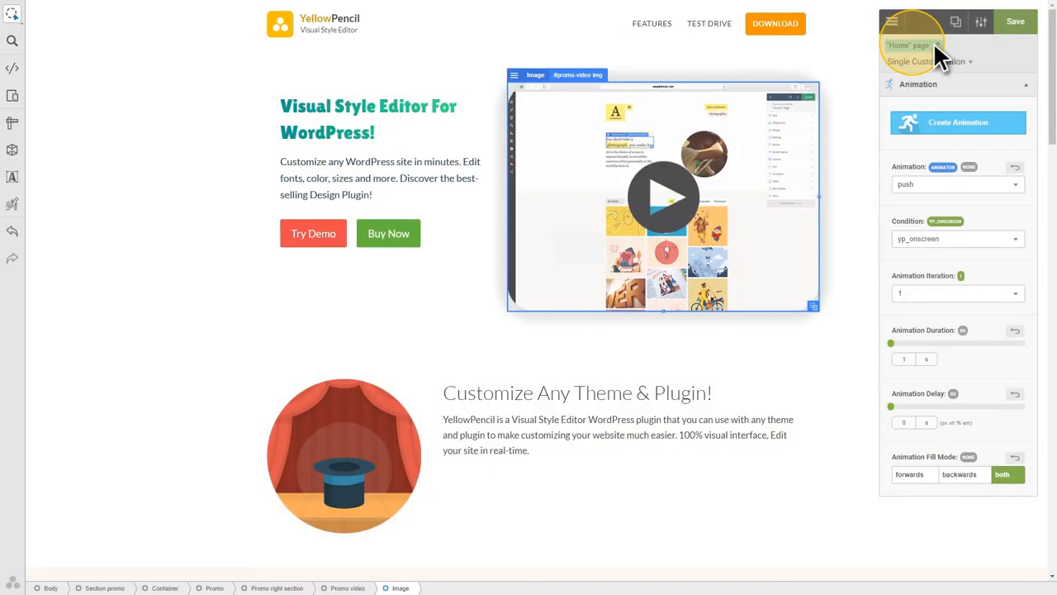
Switch the target page to Tools And Features and set the top padding of its section to 76 px.
click(930, 44)
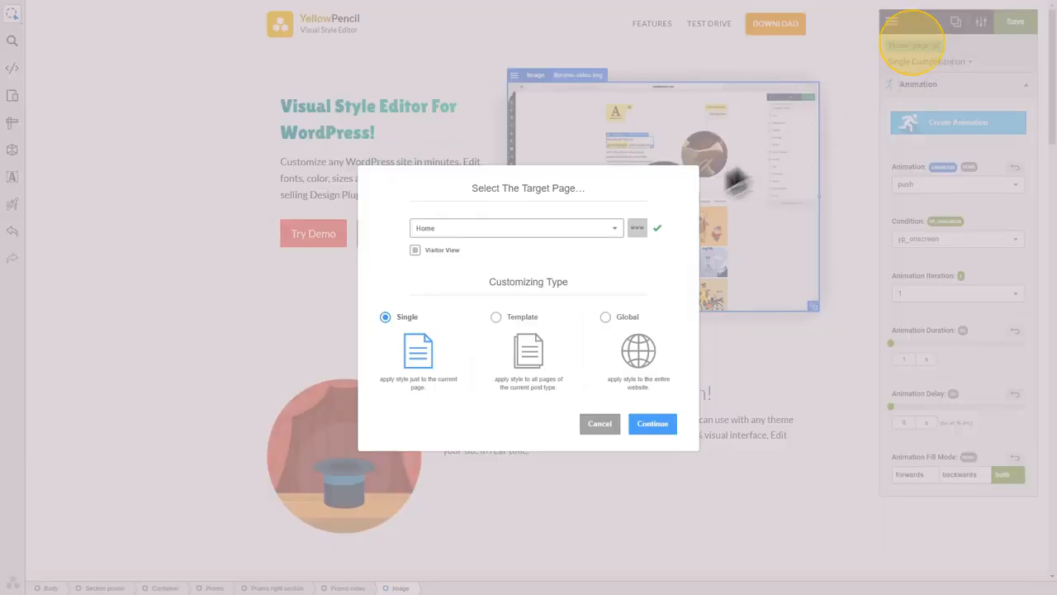
click(613, 227)
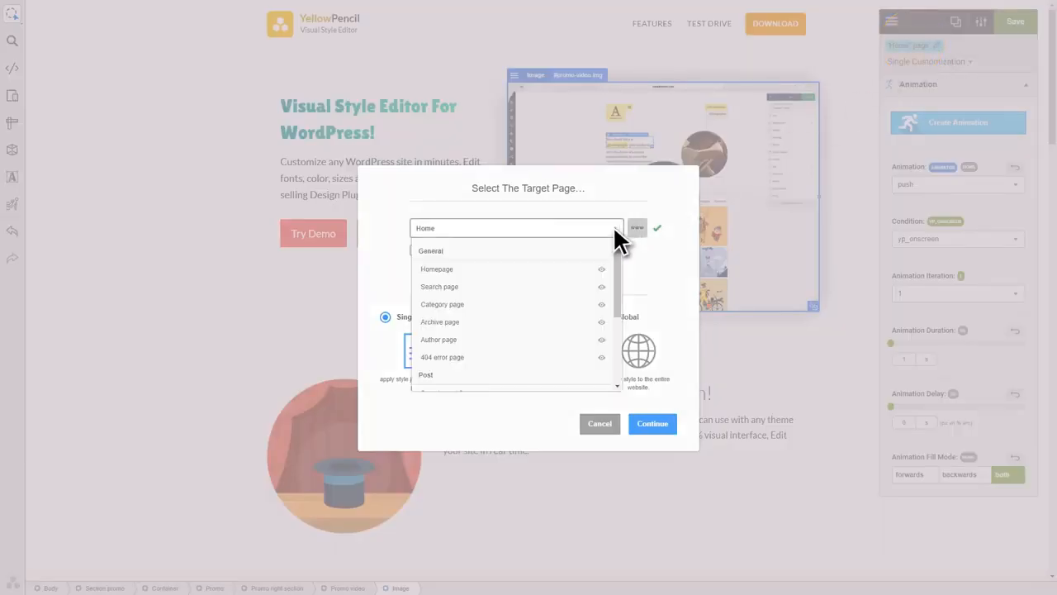
click(545, 289)
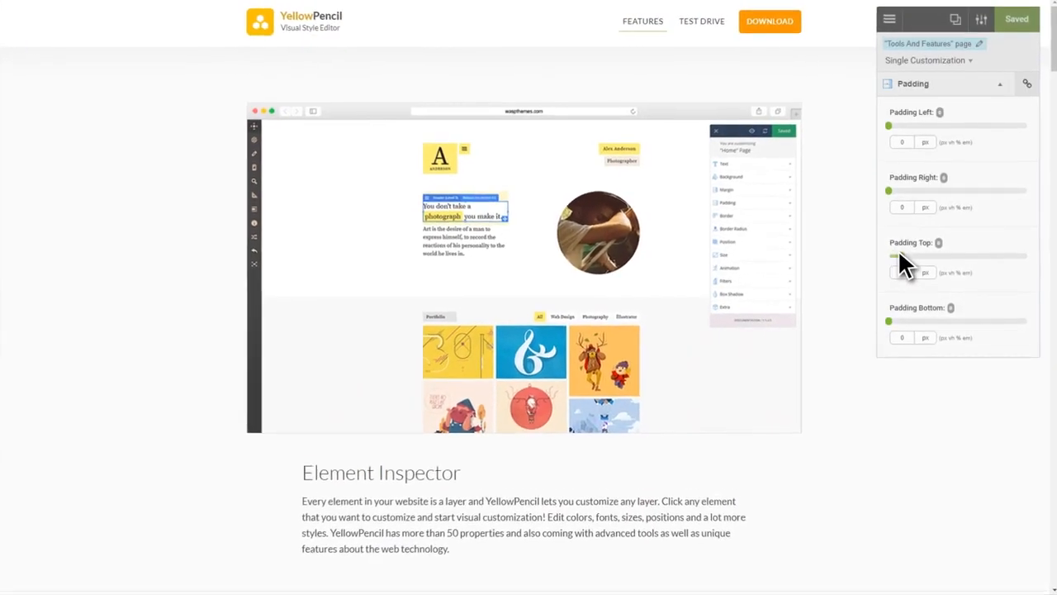
drag(899, 255, 940, 263)
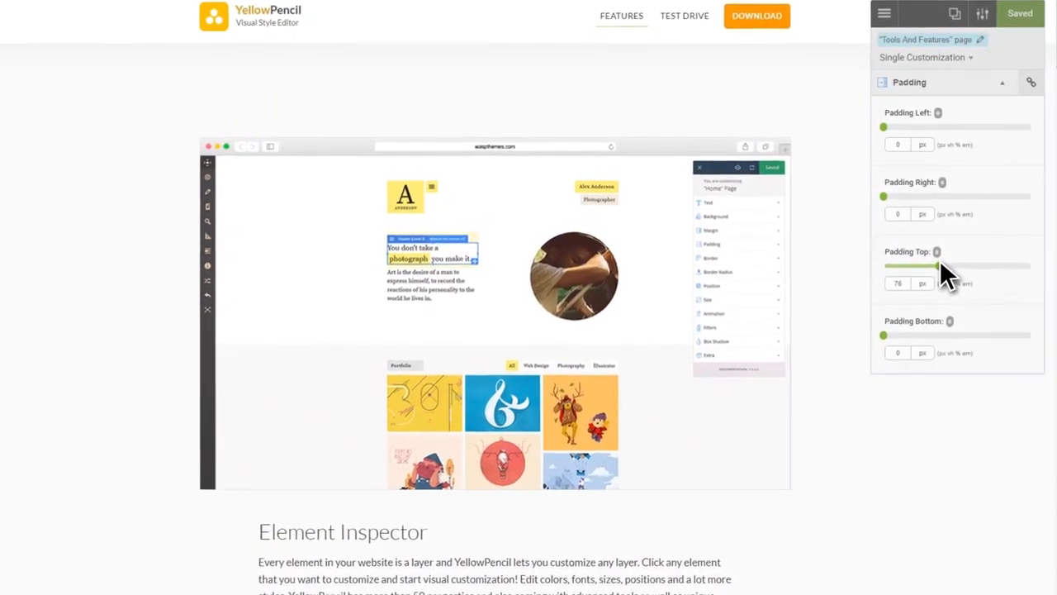